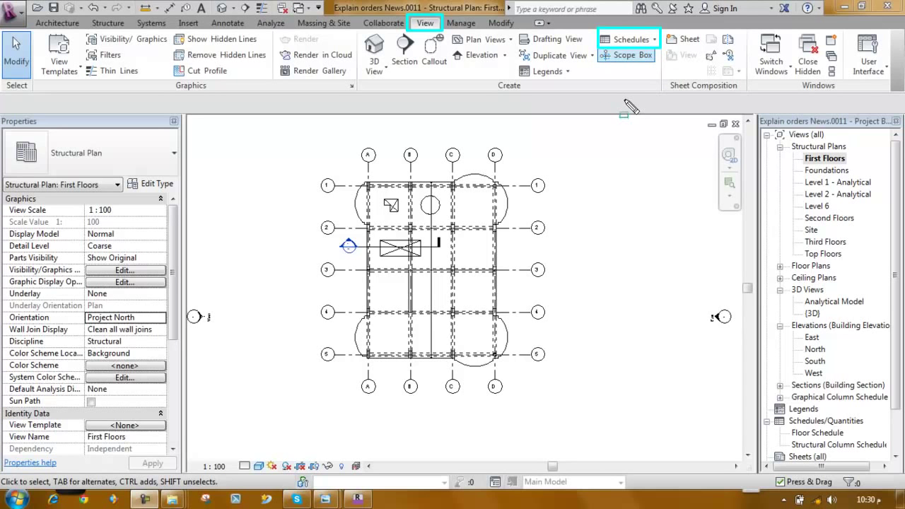
# Step: Cancel the scope box placement, save the project and dismiss the failed-to-open message
pyautogui.press('Escape')
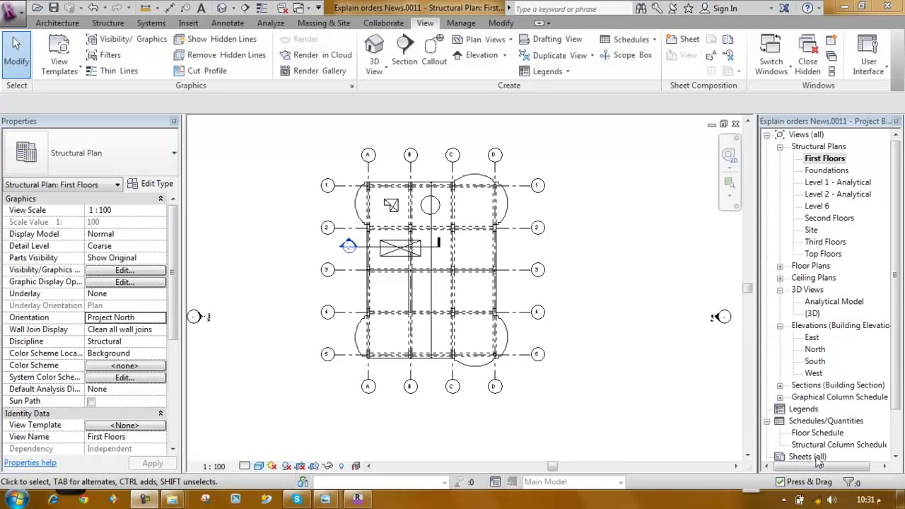
pyautogui.moveTo(898, 331); pyautogui.dragTo(896, 362)
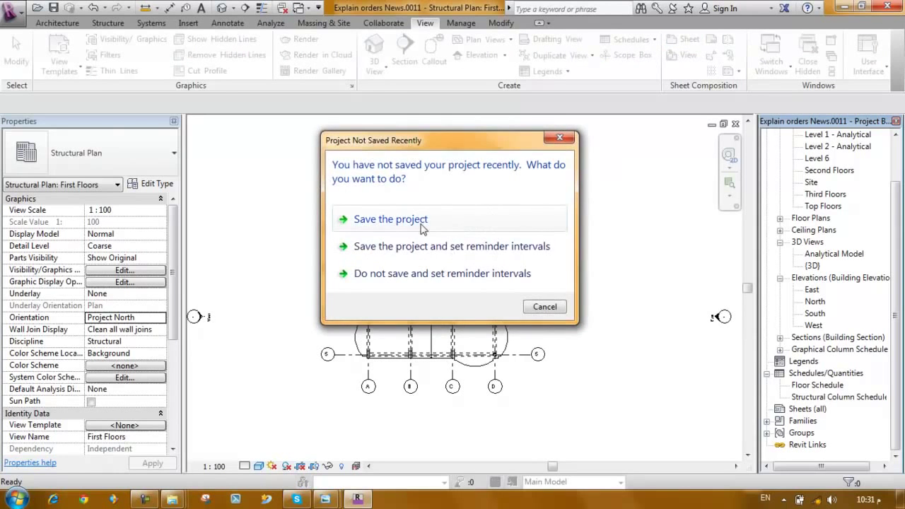
pyautogui.click(414, 225)
pyautogui.click(446, 267)
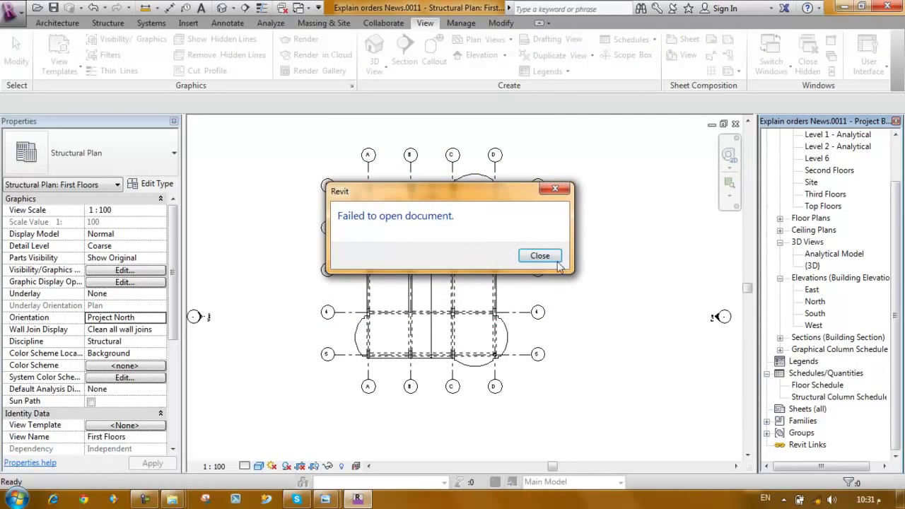
pyautogui.click(539, 256)
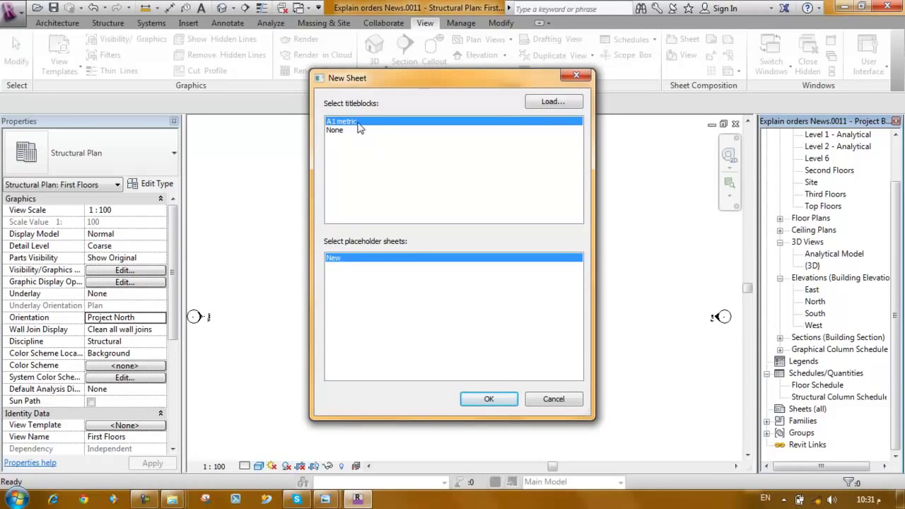
# Step: Load the A3 metric titleblock family from the Titleblocks folder
pyautogui.click(545, 102)
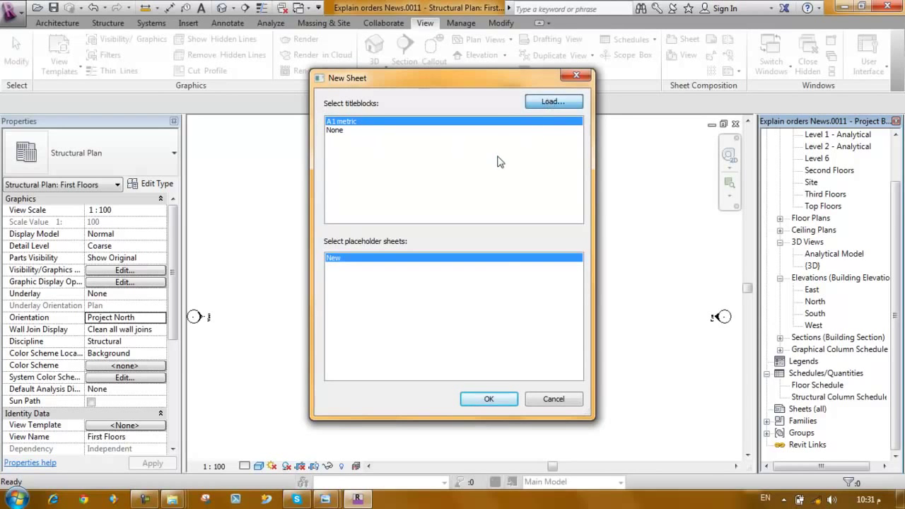
pyautogui.moveTo(587, 192); pyautogui.dragTo(594, 316)
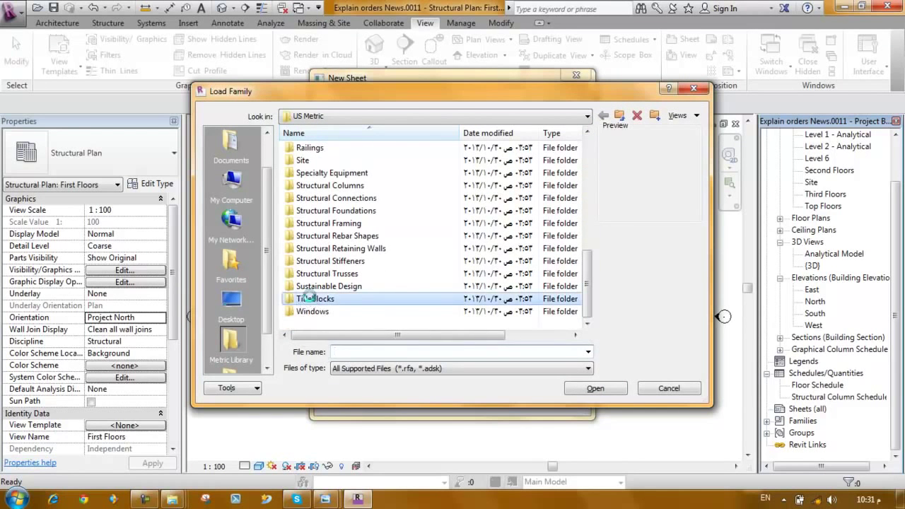
pyautogui.doubleClick(311, 298)
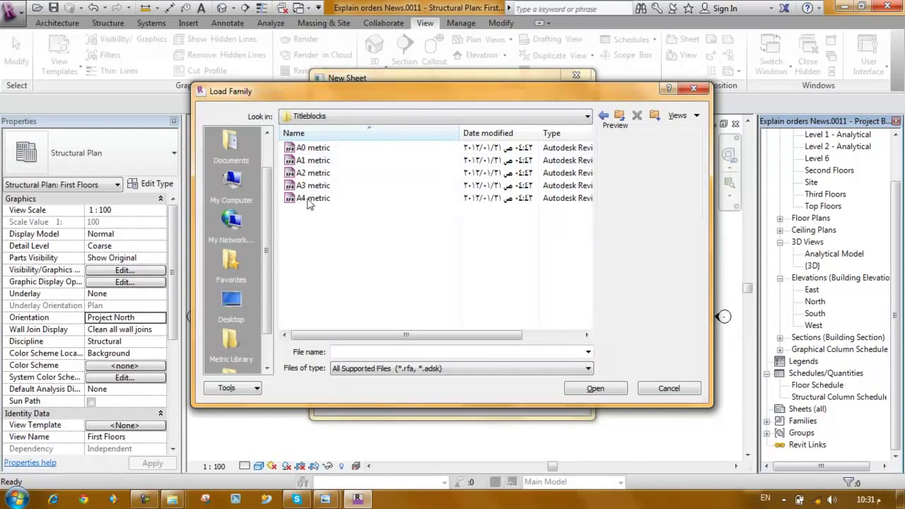
pyautogui.moveTo(315, 213); pyautogui.dragTo(300, 150)
pyautogui.click(570, 388)
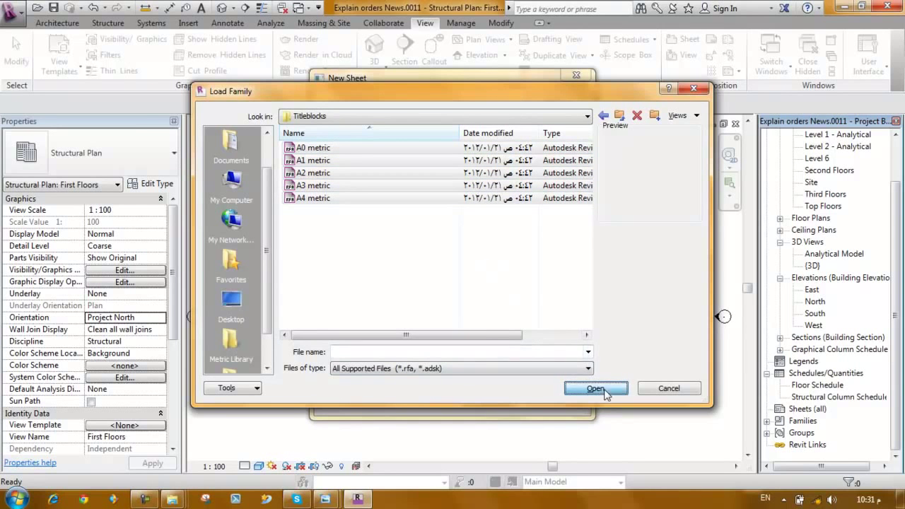
pyautogui.click(320, 185)
pyautogui.click(323, 163)
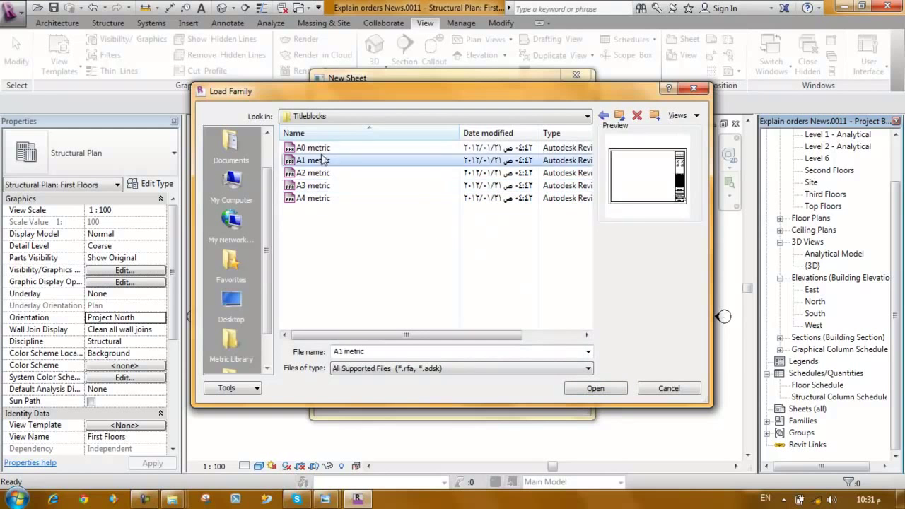
pyautogui.click(322, 151)
pyautogui.click(321, 161)
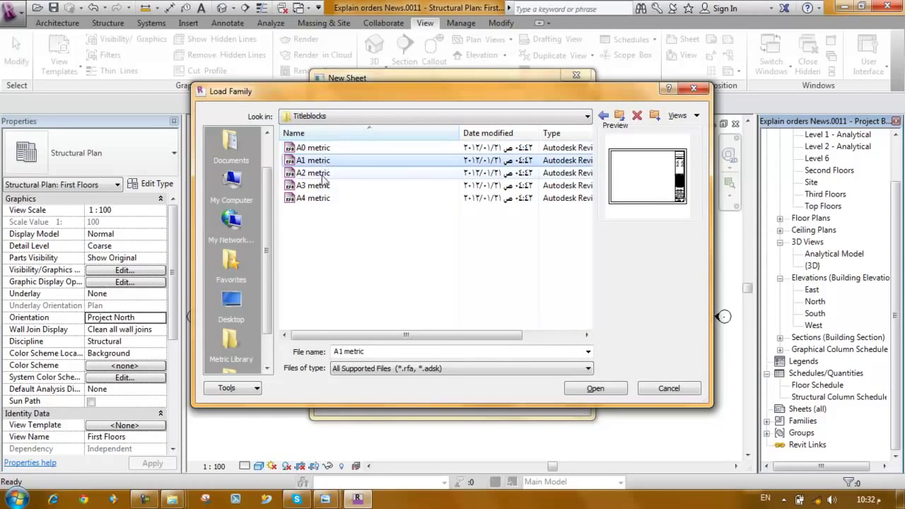
pyautogui.click(322, 173)
pyautogui.click(324, 186)
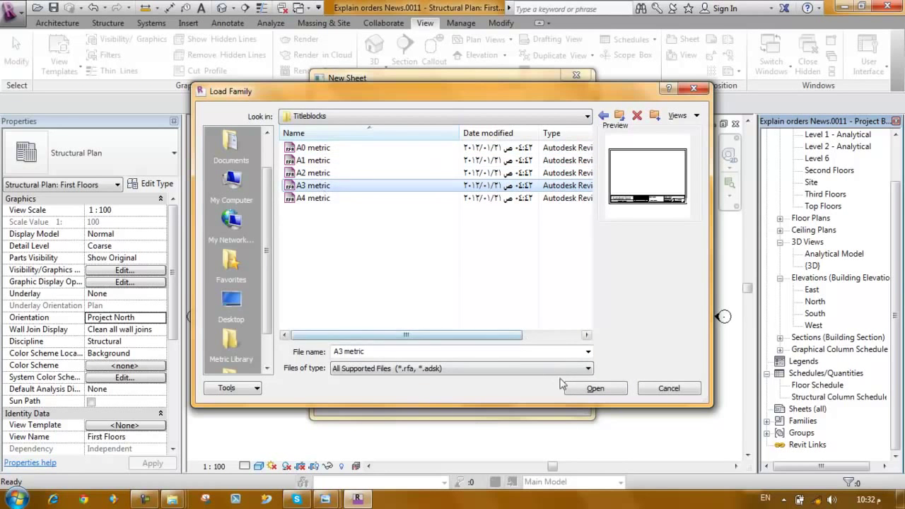
pyautogui.click(589, 390)
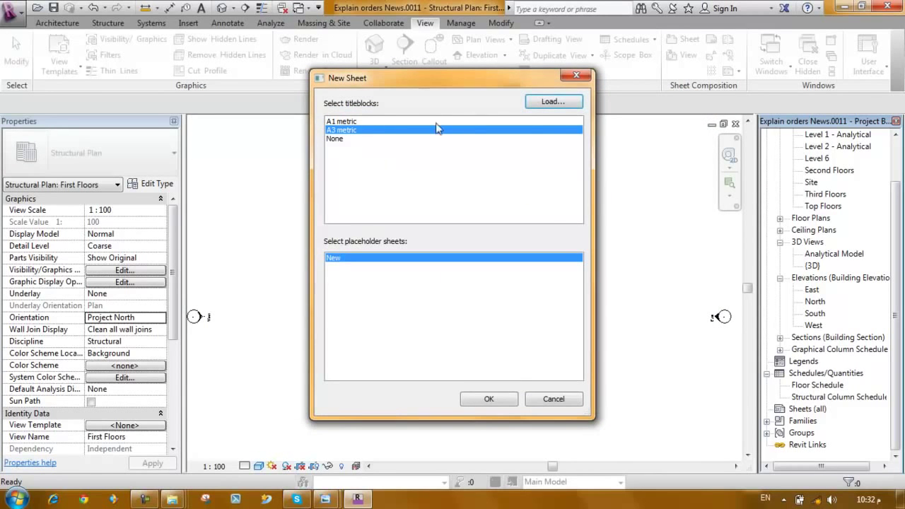
# Step: Load the A2 metric titleblock and create sheet S.1 with it
pyautogui.click(546, 103)
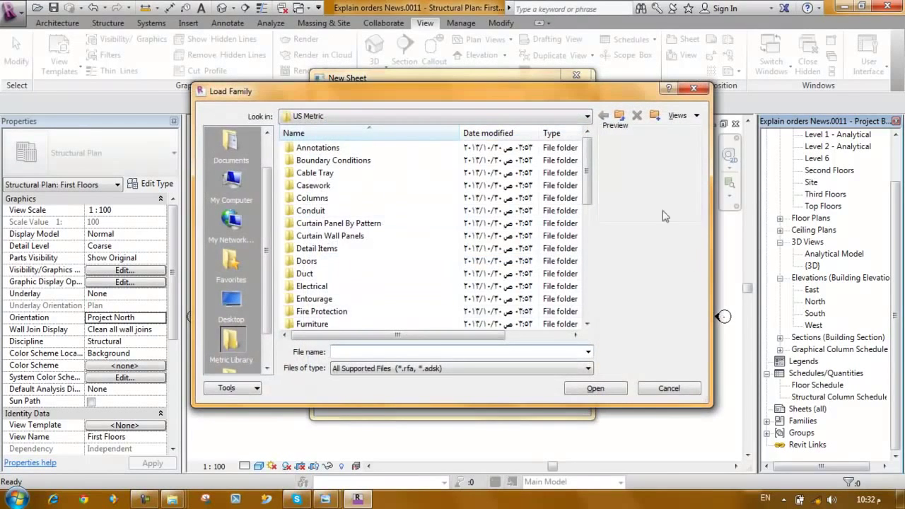
pyautogui.moveTo(586, 185); pyautogui.dragTo(583, 321)
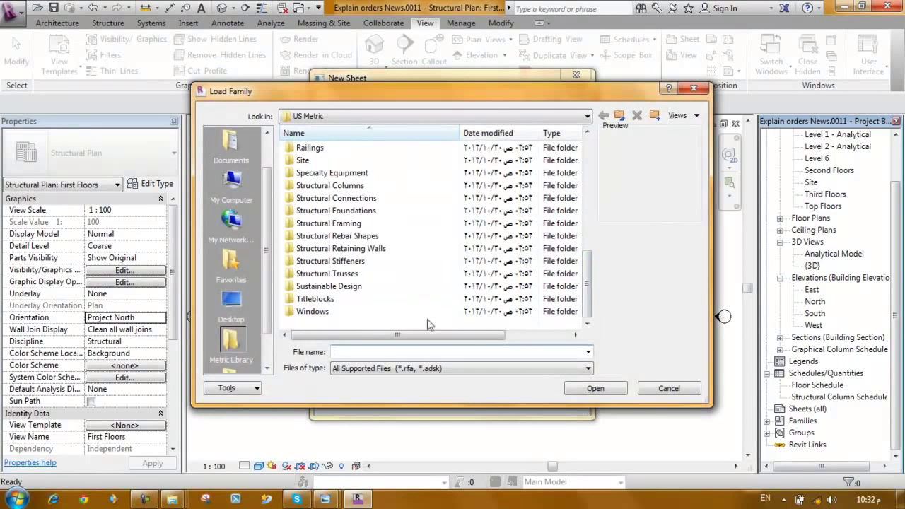
pyautogui.doubleClick(324, 299)
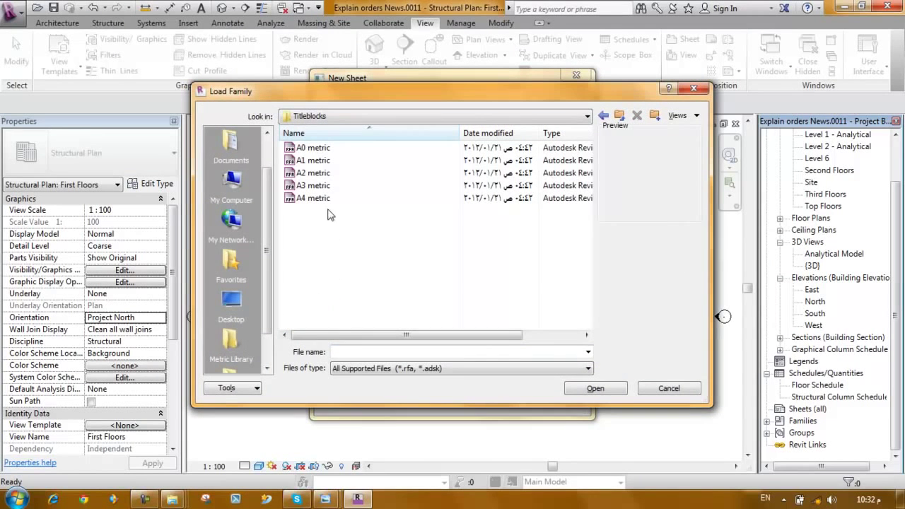
pyautogui.click(313, 173)
pyautogui.click(608, 390)
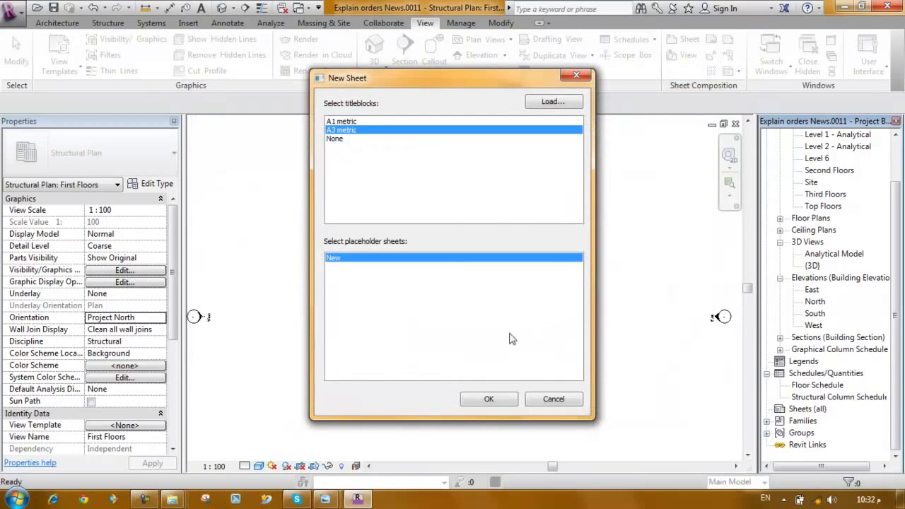
pyautogui.click(357, 121)
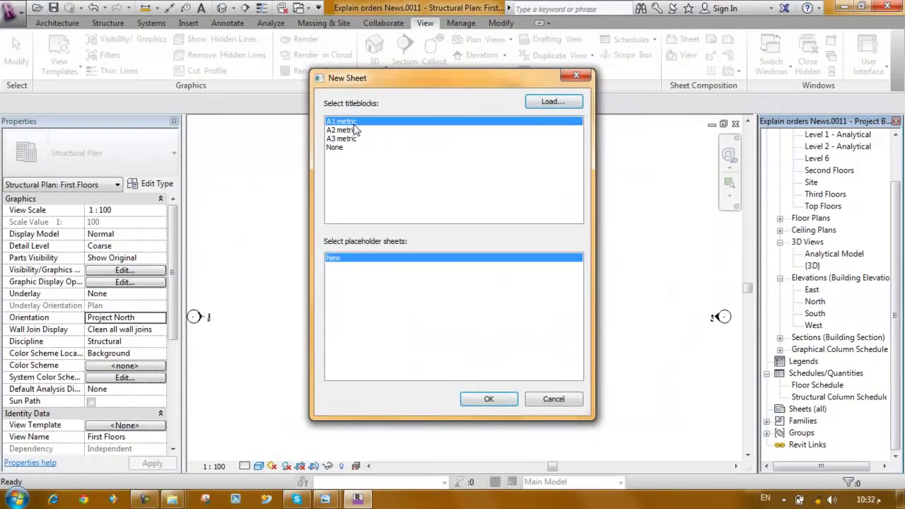
pyautogui.doubleClick(346, 131)
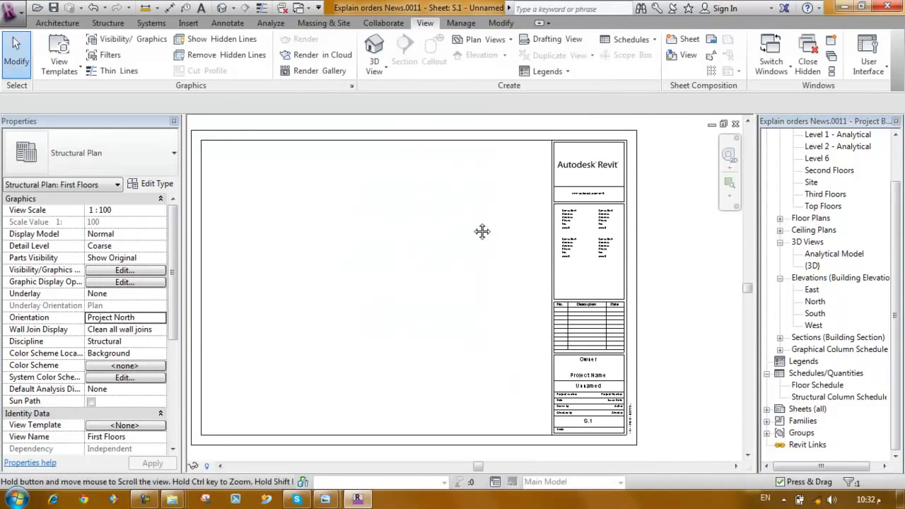
# Step: Select sheet S.1's title block and open the A2 metric family for editing
pyautogui.moveTo(483, 233); pyautogui.dragTo(525, 254, button='middle')
pyautogui.scroll(1, 628, 170)
pyautogui.scroll(2, 629, 173)
pyautogui.scroll(1, 629, 171)
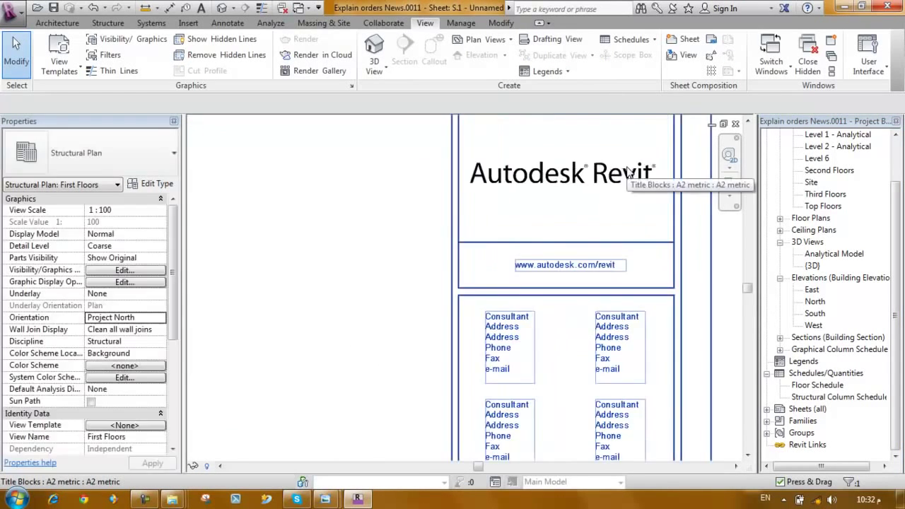
pyautogui.click(569, 177)
pyautogui.scroll(1, 565, 177)
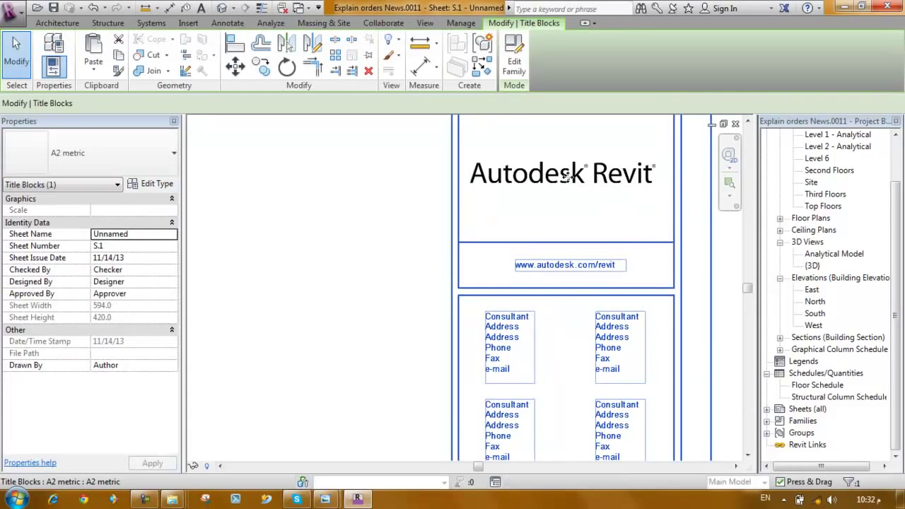
pyautogui.doubleClick(576, 209)
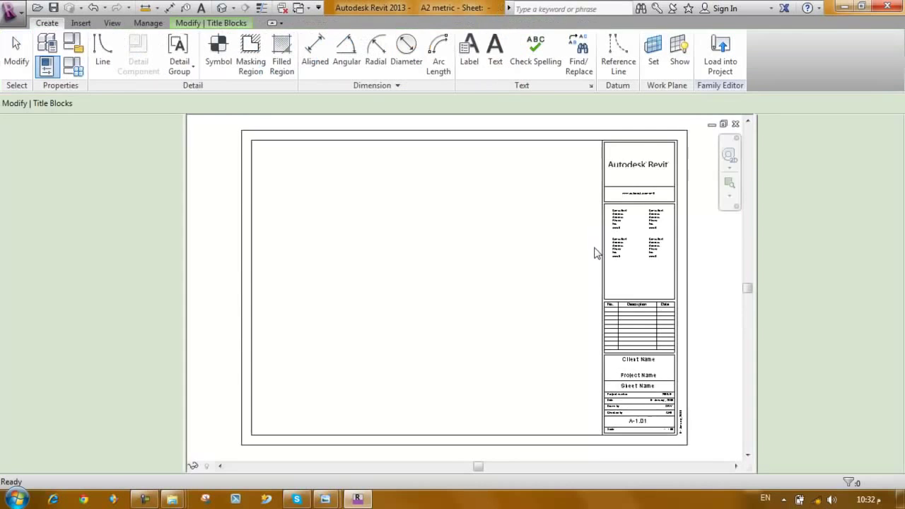
# Step: Edit the web-address text note beside the Autodesk Revit logo
pyautogui.scroll(2, 638, 174)
pyautogui.moveTo(540, 177); pyautogui.dragTo(481, 198, button='middle')
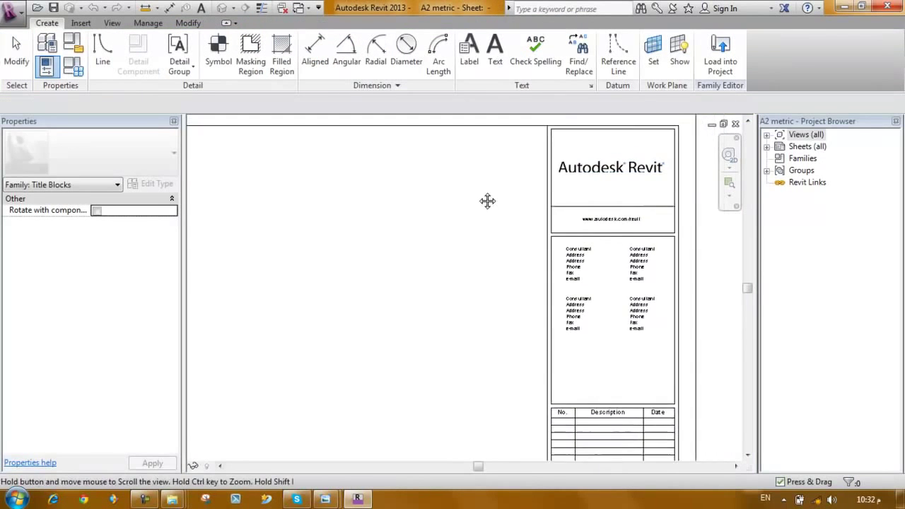
pyautogui.click(584, 188)
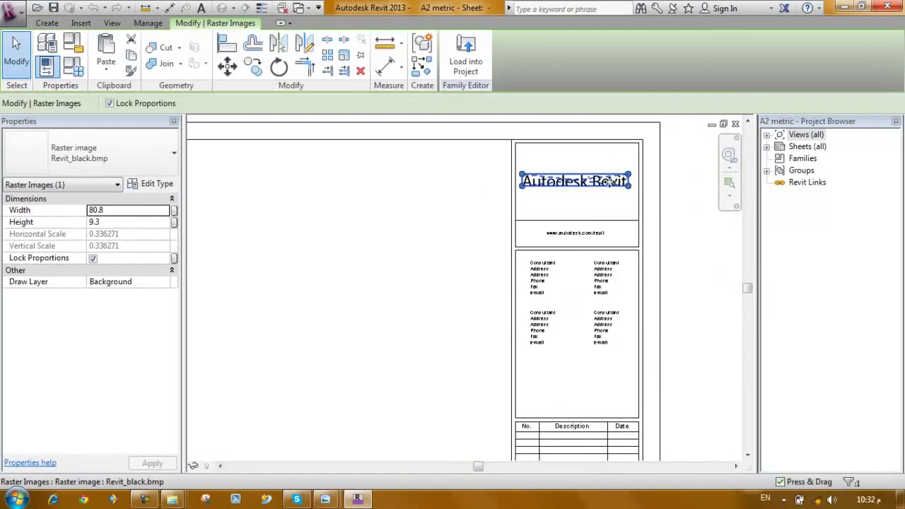
pyautogui.doubleClick(598, 233)
pyautogui.moveTo(602, 234); pyautogui.dragTo(552, 236)
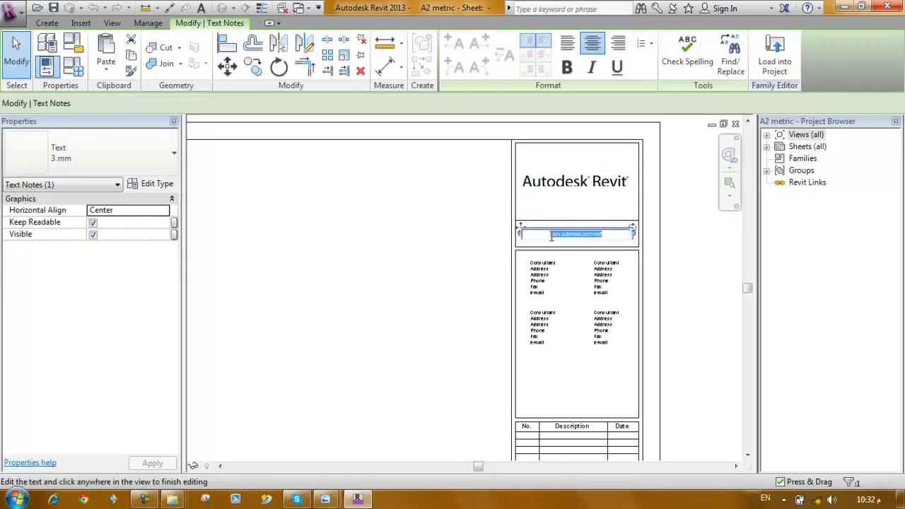
pyautogui.click(634, 256)
# Step: Load the edited titleblock back into Explain orders News.0011.rvt
pyautogui.press('Escape')
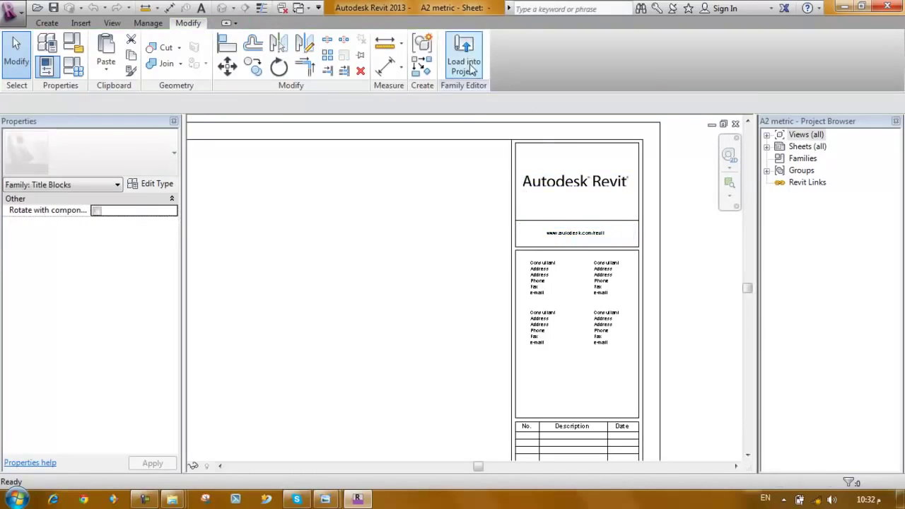
pyautogui.click(473, 62)
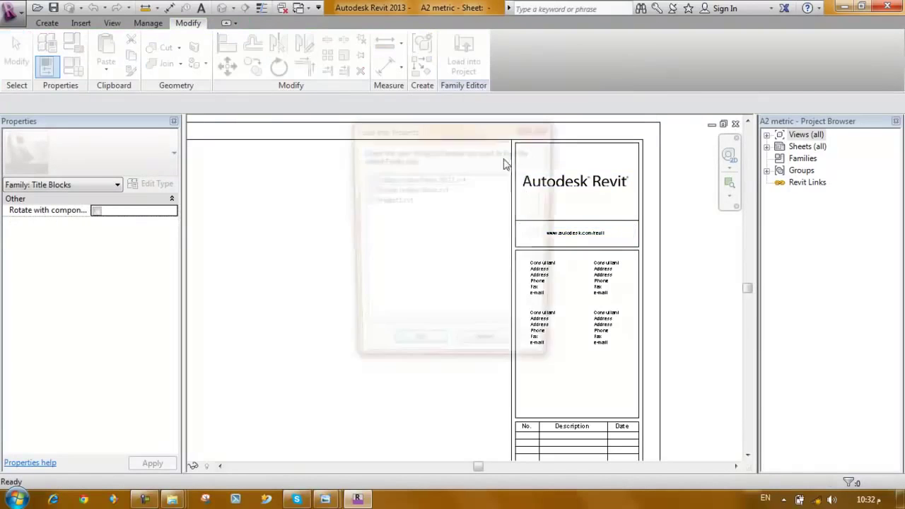
pyautogui.click(367, 180)
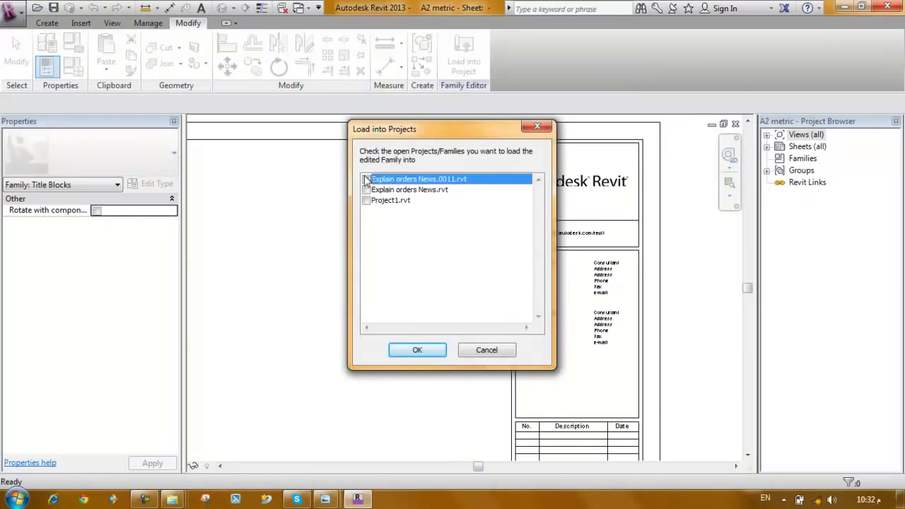
pyautogui.click(417, 352)
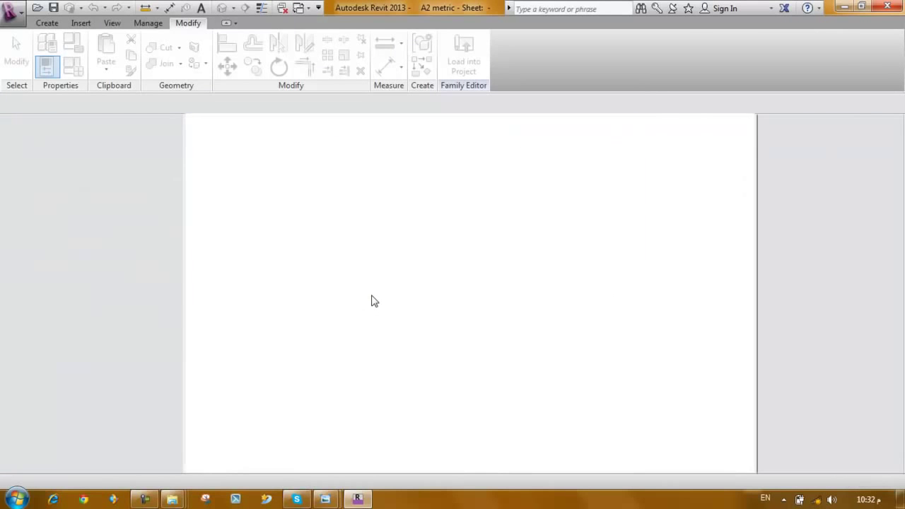
# Step: Select sheet S.1's title block and bring its Owner and Project Name area into view
pyautogui.scroll(-5, 356, 234)
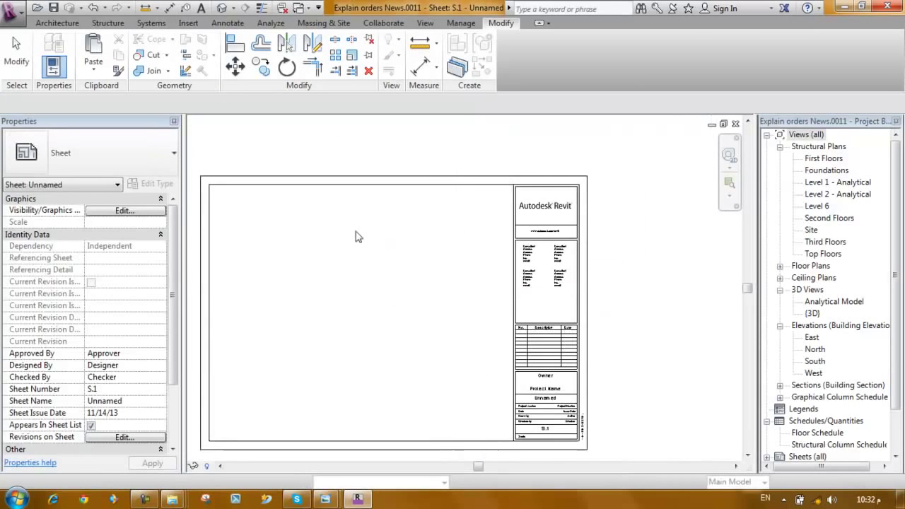
pyautogui.moveTo(482, 241); pyautogui.dragTo(532, 219, button='middle')
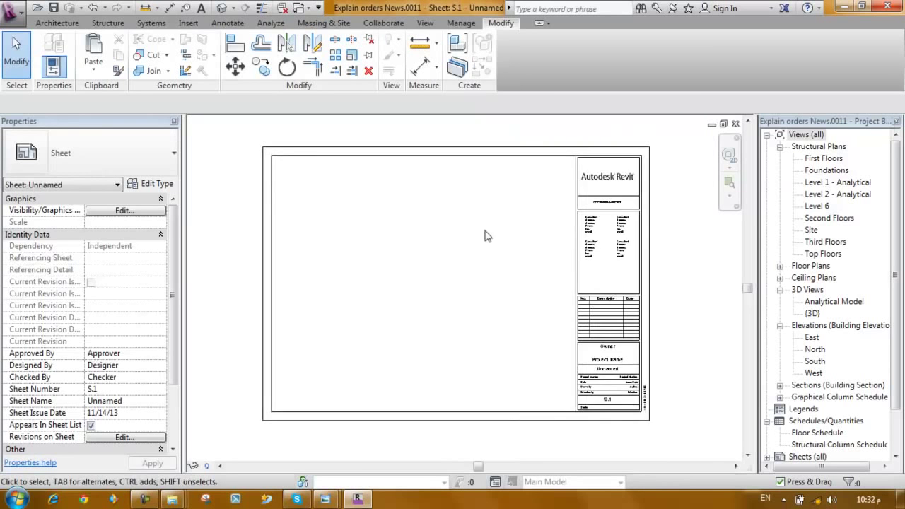
pyautogui.scroll(4, 649, 219)
pyautogui.scroll(2, 649, 219)
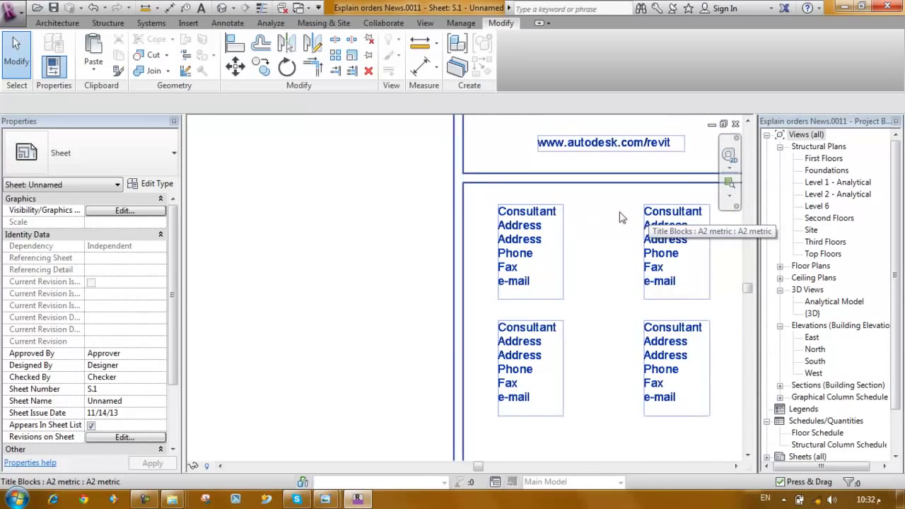
pyautogui.click(530, 214)
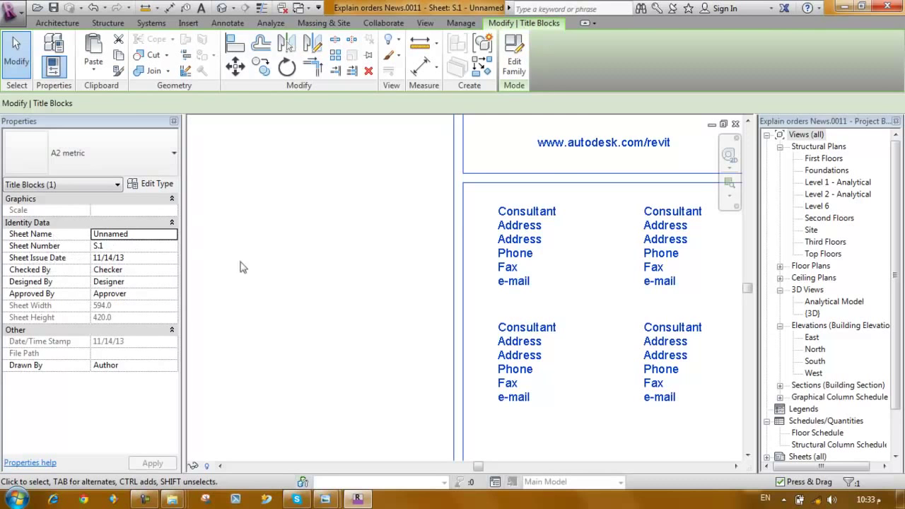
pyautogui.scroll(-2, 374, 275)
pyautogui.moveTo(460, 387); pyautogui.dragTo(485, 243, button='middle')
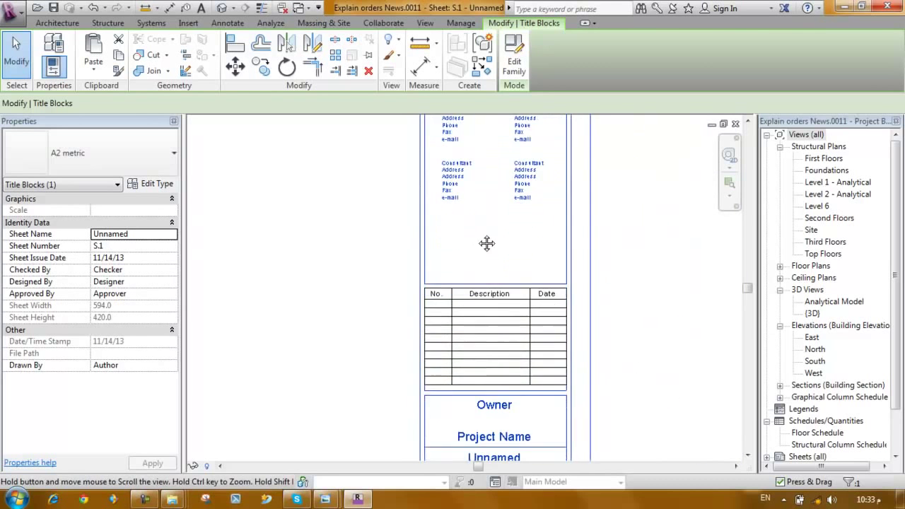
pyautogui.moveTo(516, 386); pyautogui.dragTo(561, 297, button='middle')
pyautogui.scroll(2, 561, 297)
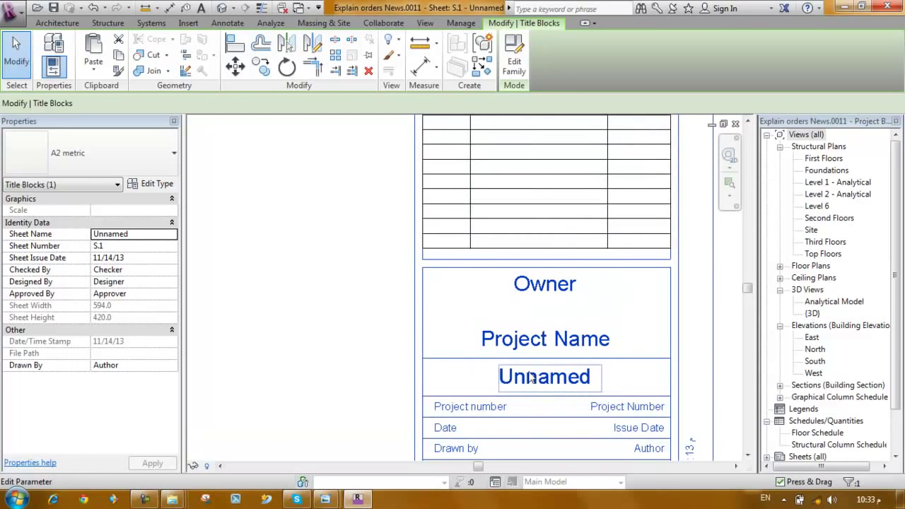
# Step: Set the Sheet Name to 'Tall Buliding' and apply it
pyautogui.click(134, 235)
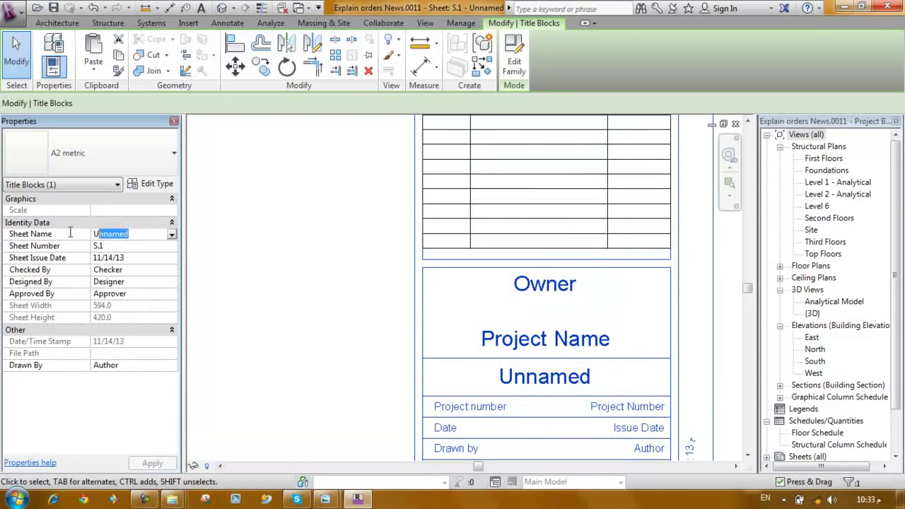
pyautogui.write('Tall Builiding')
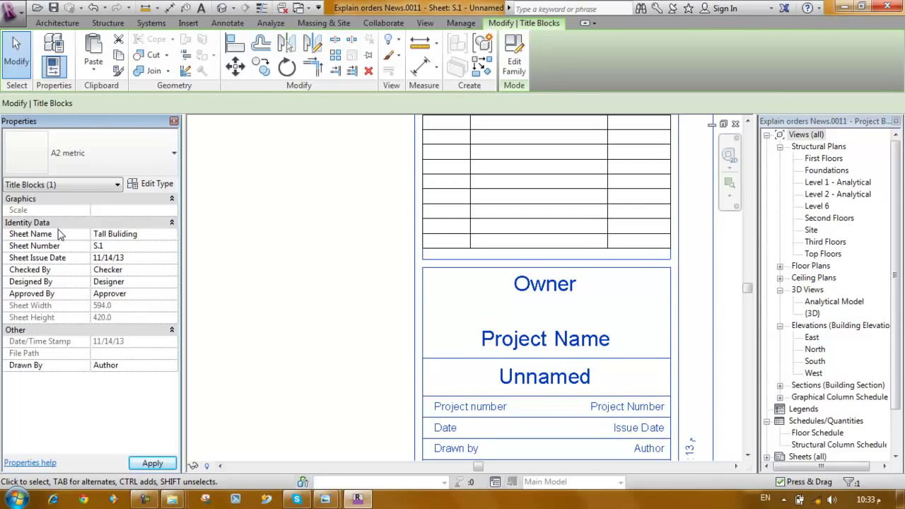
pyautogui.click(60, 236)
pyautogui.click(161, 464)
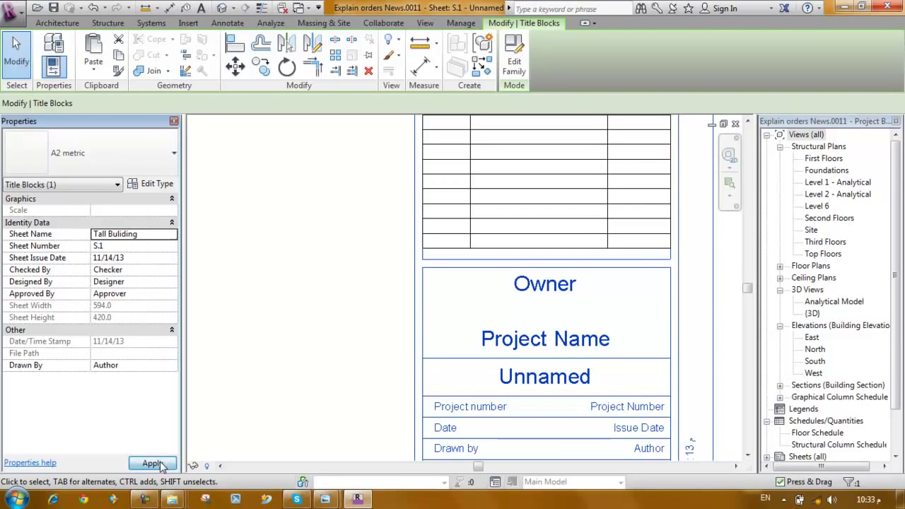
# Step: Check the Sheet Number and Sheet Issue Date values, then zoom out to the whole sheet
pyautogui.moveTo(327, 335); pyautogui.dragTo(299, 252, button='middle')
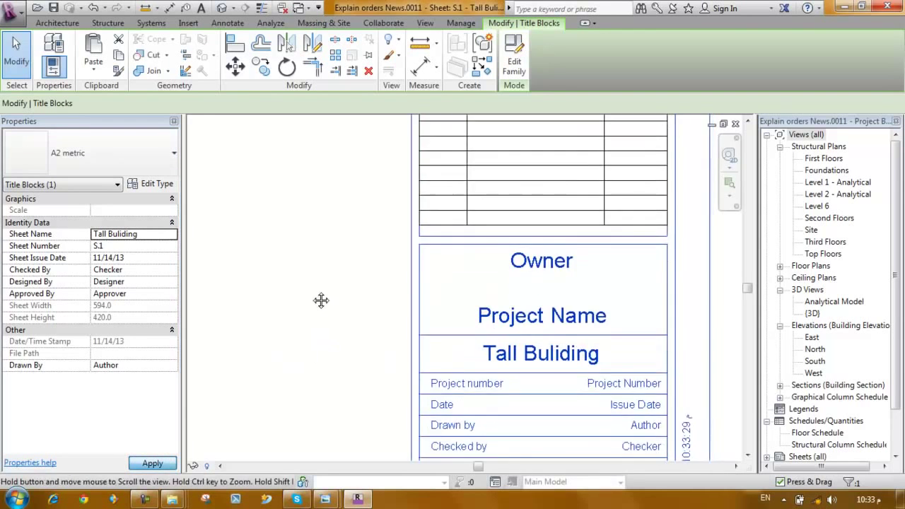
pyautogui.click(130, 246)
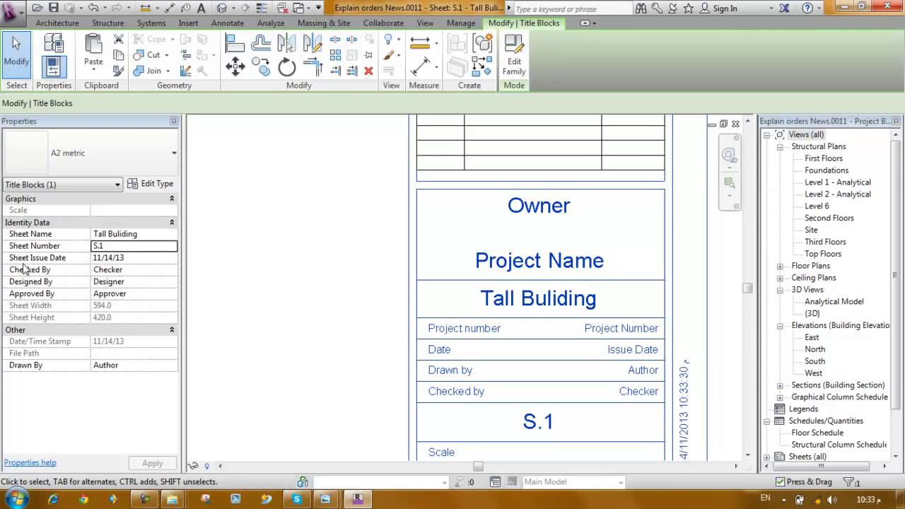
pyautogui.click(121, 259)
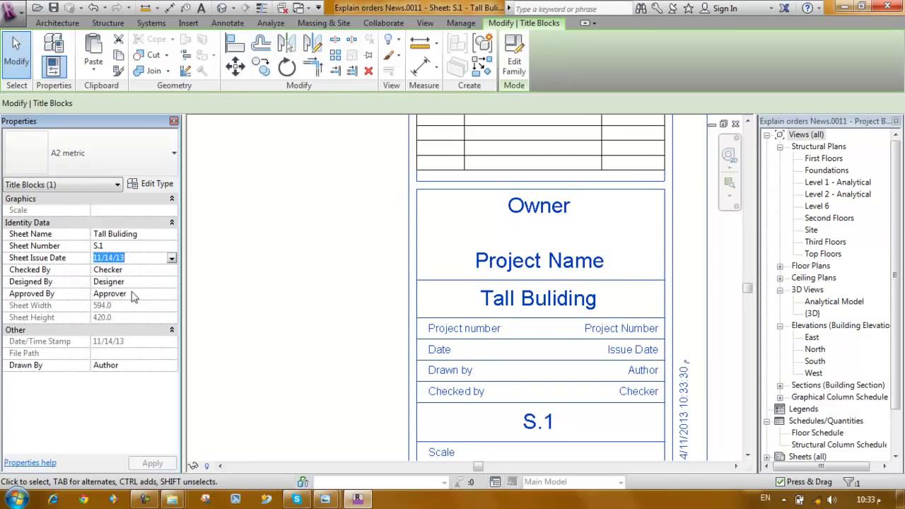
pyautogui.moveTo(339, 339); pyautogui.dragTo(325, 247, button='middle')
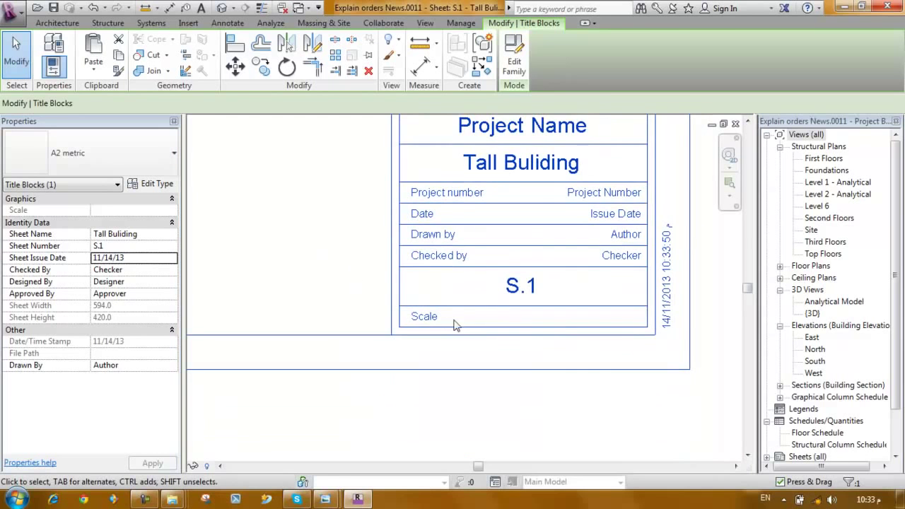
pyautogui.scroll(-2, 629, 330)
pyautogui.scroll(-2, 630, 325)
# Step: Select the right-hand Consultant text note and edit its Consultant and Address wording
pyautogui.scroll(-1, 630, 325)
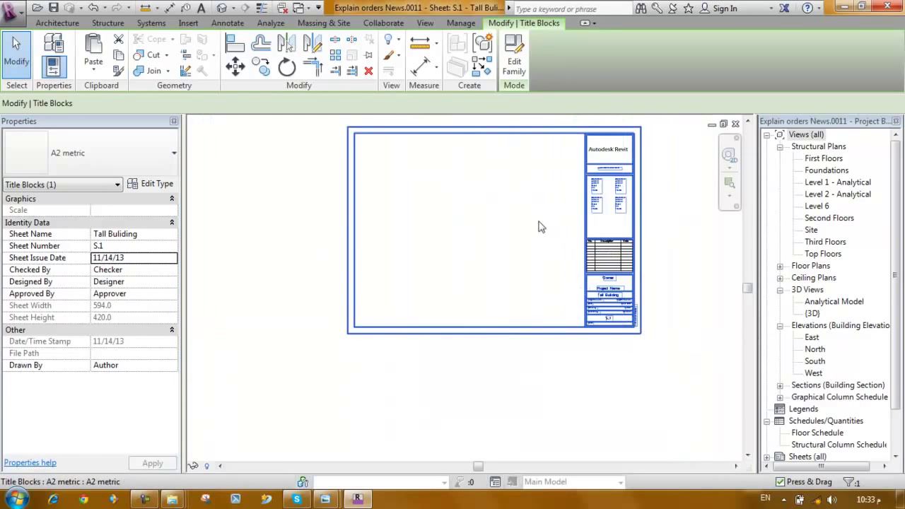
pyautogui.scroll(1, 495, 233)
pyautogui.scroll(2, 542, 174)
pyautogui.scroll(1, 567, 188)
pyautogui.scroll(-1, 566, 188)
pyautogui.scroll(-1, 572, 212)
pyautogui.scroll(-2, 582, 233)
pyautogui.scroll(2, 554, 306)
pyautogui.scroll(1, 547, 264)
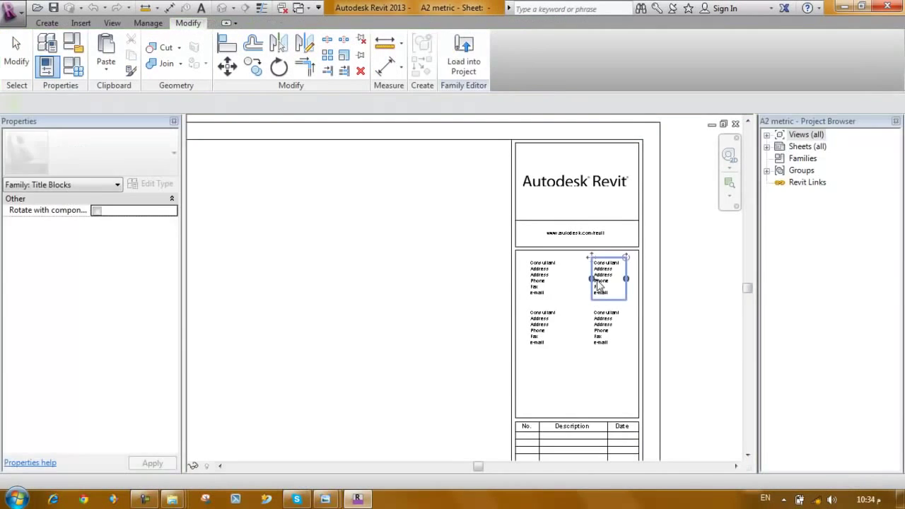
pyautogui.click(598, 283)
pyautogui.scroll(3, 602, 265)
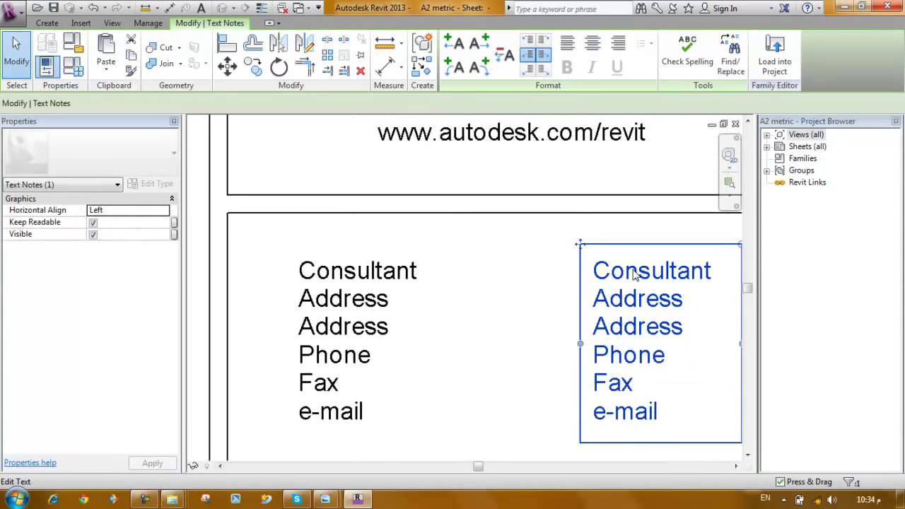
pyautogui.doubleClick(634, 275)
pyautogui.moveTo(723, 271); pyautogui.dragTo(595, 272)
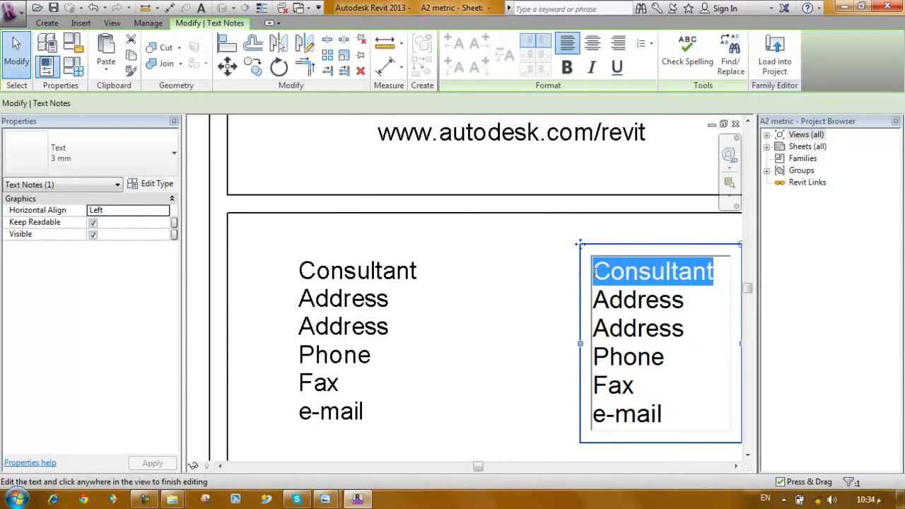
pyautogui.moveTo(691, 304); pyautogui.dragTo(602, 305)
# Step: Select text on the Address, Phone, Fax and e-mail lines of the note
pyautogui.moveTo(698, 328); pyautogui.dragTo(600, 336)
pyautogui.moveTo(657, 359); pyautogui.dragTo(598, 353)
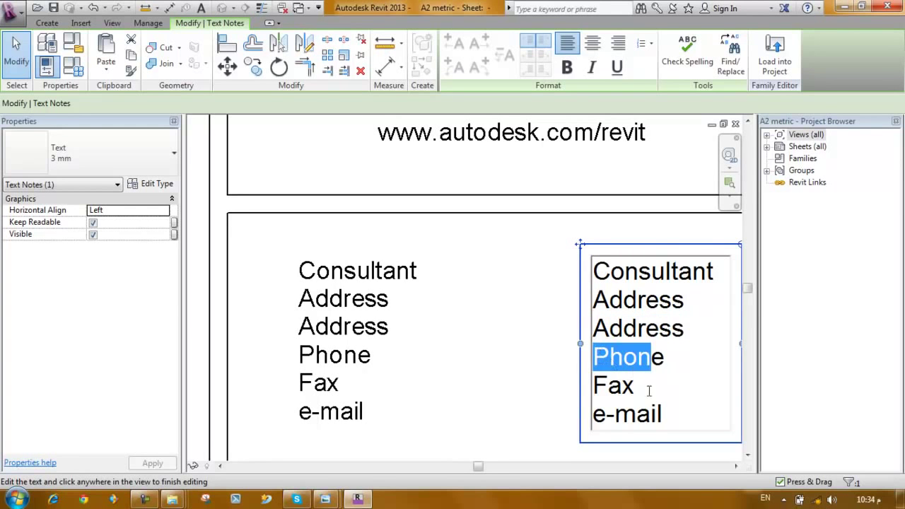
pyautogui.moveTo(635, 385); pyautogui.dragTo(603, 386)
pyautogui.moveTo(636, 415); pyautogui.dragTo(606, 414)
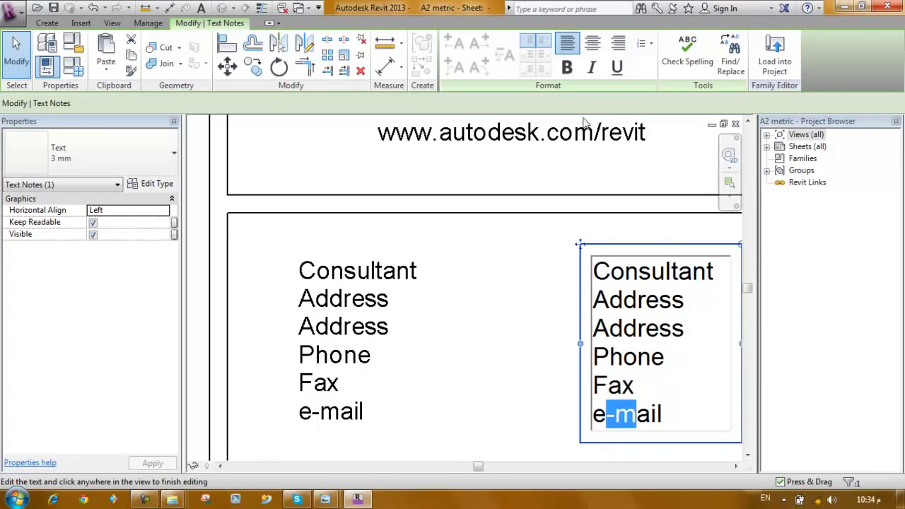
# Step: Load the titleblock into Explain orders News.0011.rvt, overwriting the existing version and parameter values
pyautogui.click(772, 60)
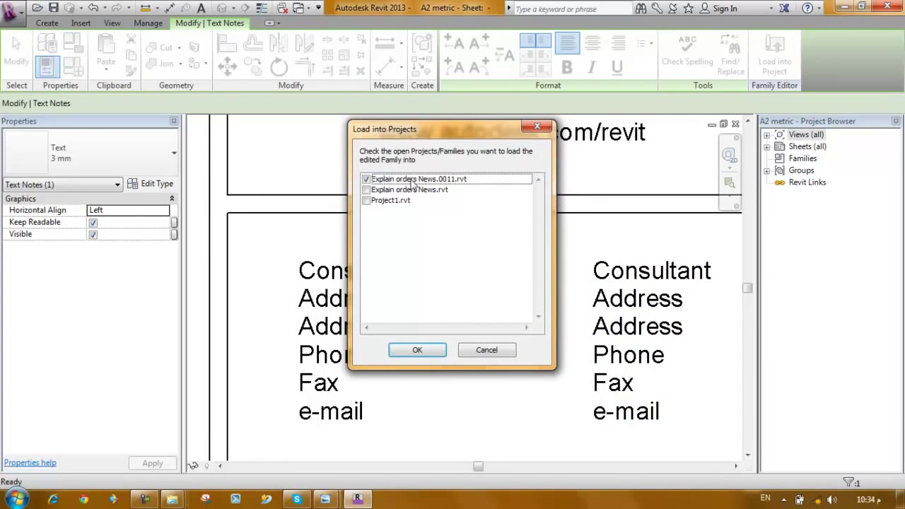
pyautogui.click(416, 349)
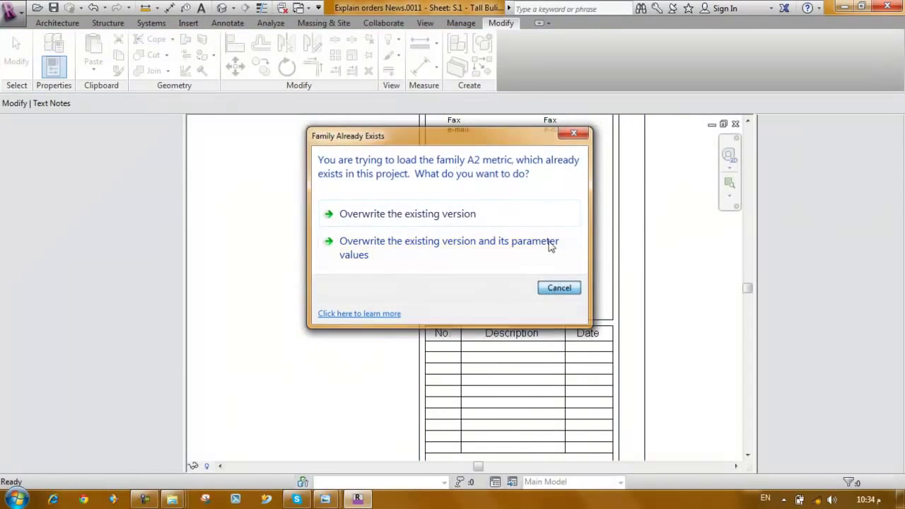
pyautogui.click(550, 245)
pyautogui.scroll(-2, 554, 208)
pyautogui.scroll(-2, 400, 216)
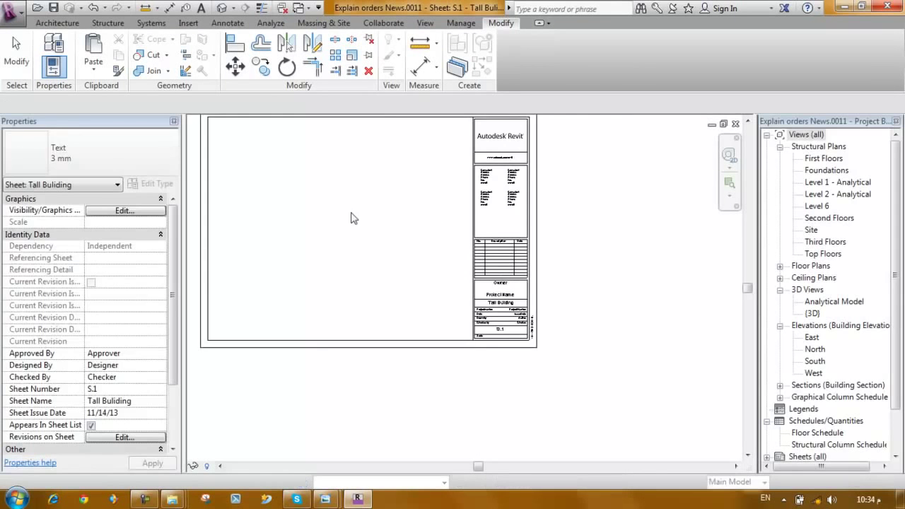
pyautogui.moveTo(455, 222); pyautogui.dragTo(452, 262, button='middle')
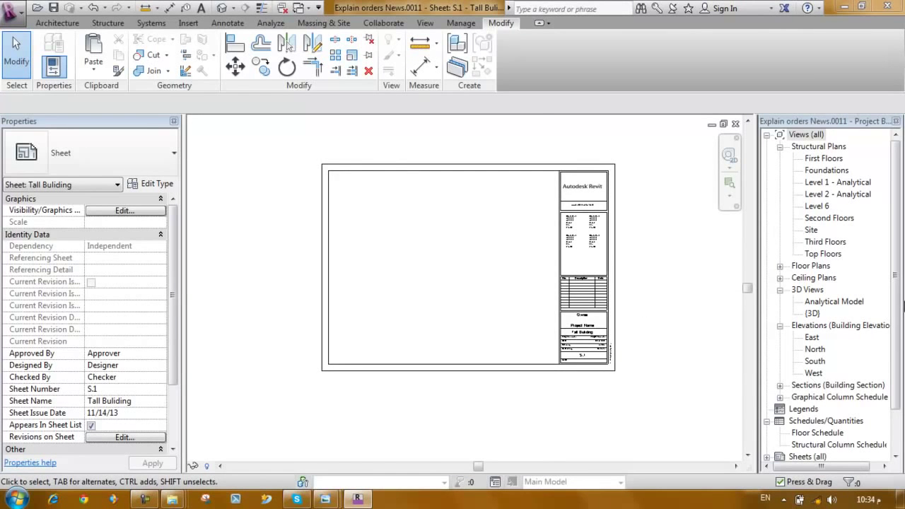
pyautogui.scroll(-1, 900, 302)
pyautogui.scroll(1, 848, 212)
pyautogui.click(806, 134)
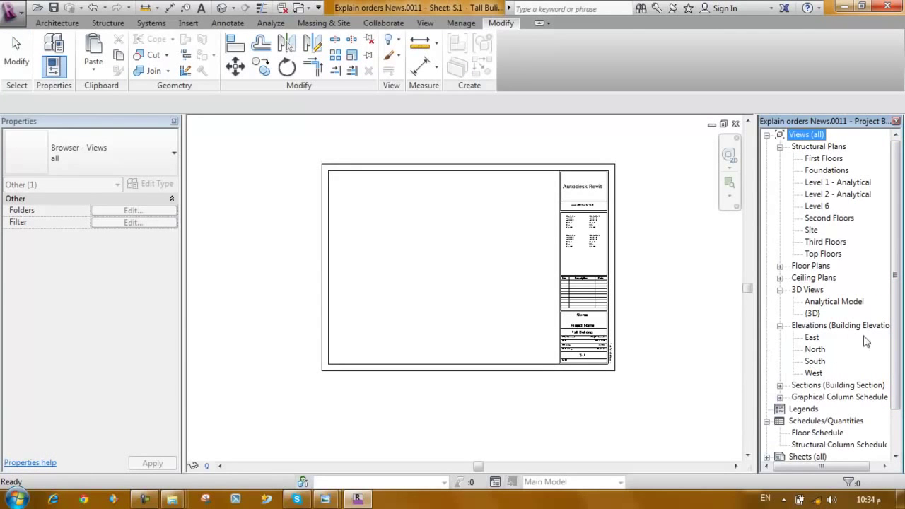
pyautogui.click(780, 386)
pyautogui.click(780, 386)
pyautogui.scroll(-1, 897, 386)
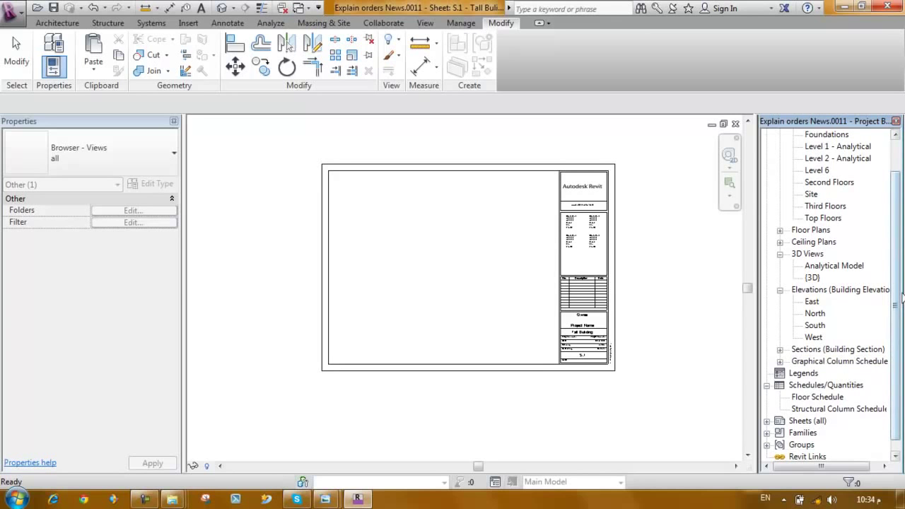
pyautogui.scroll(1, 899, 290)
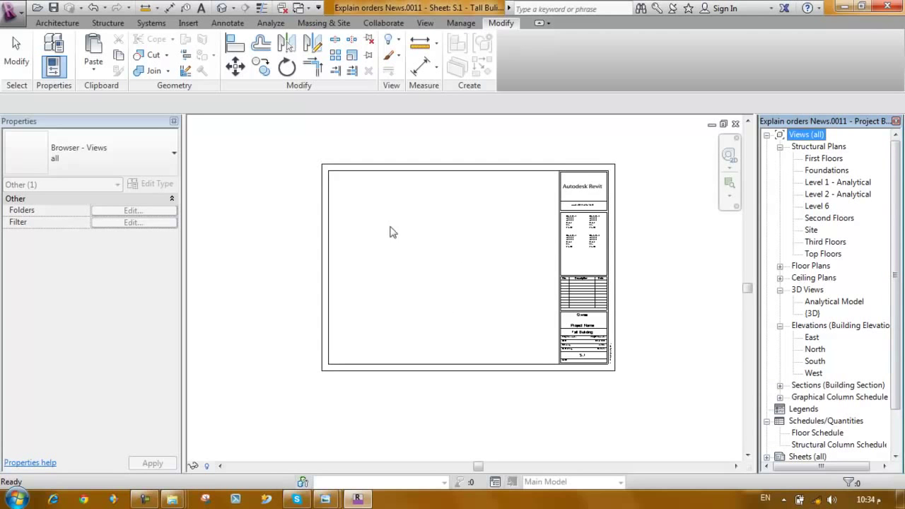
# Step: Show the First Floors plan in Consistent Colors and expand the Sheets list
pyautogui.doubleClick(823, 159)
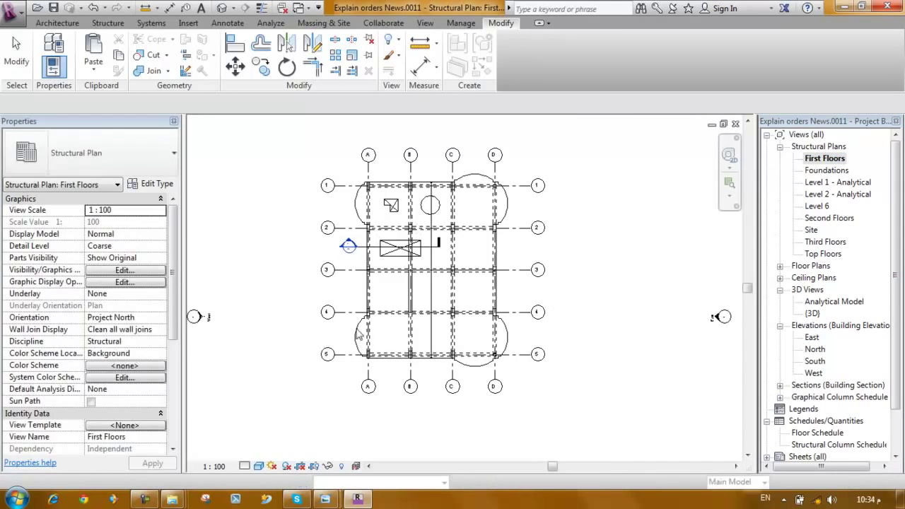
pyautogui.click(258, 465)
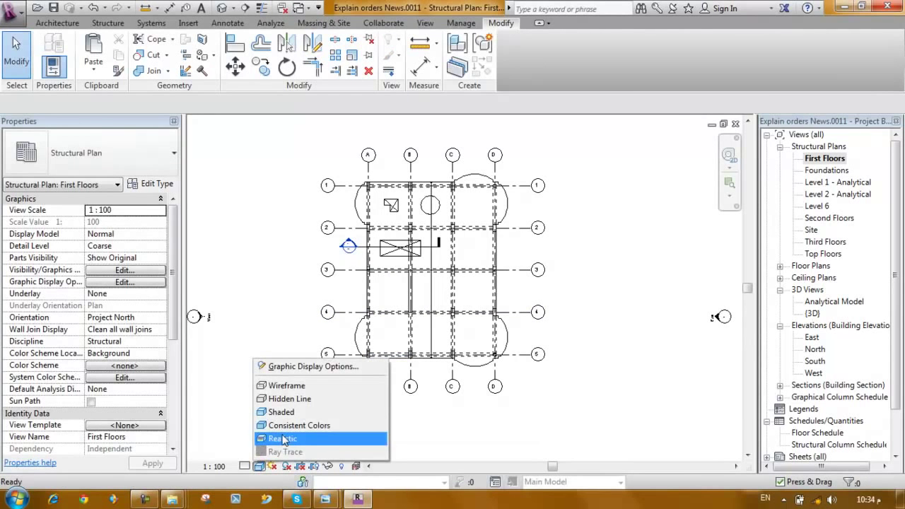
pyautogui.click(290, 425)
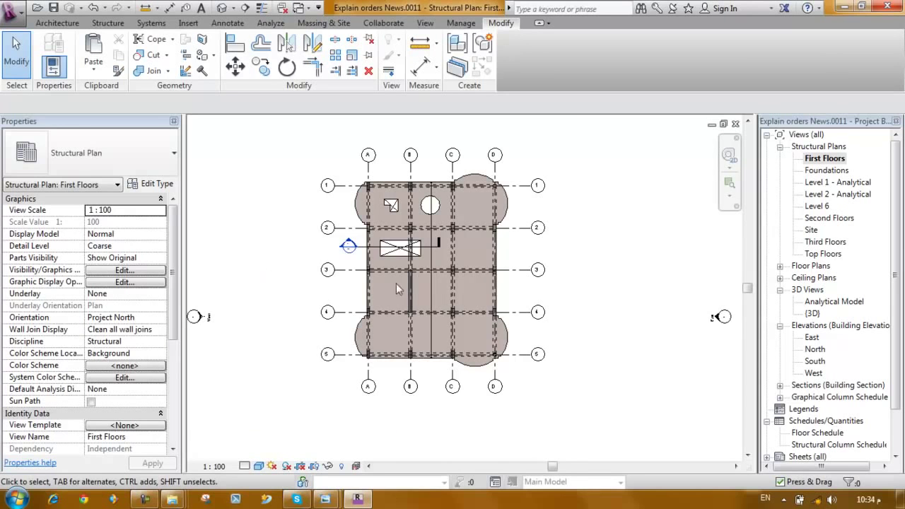
pyautogui.scroll(3, 413, 292)
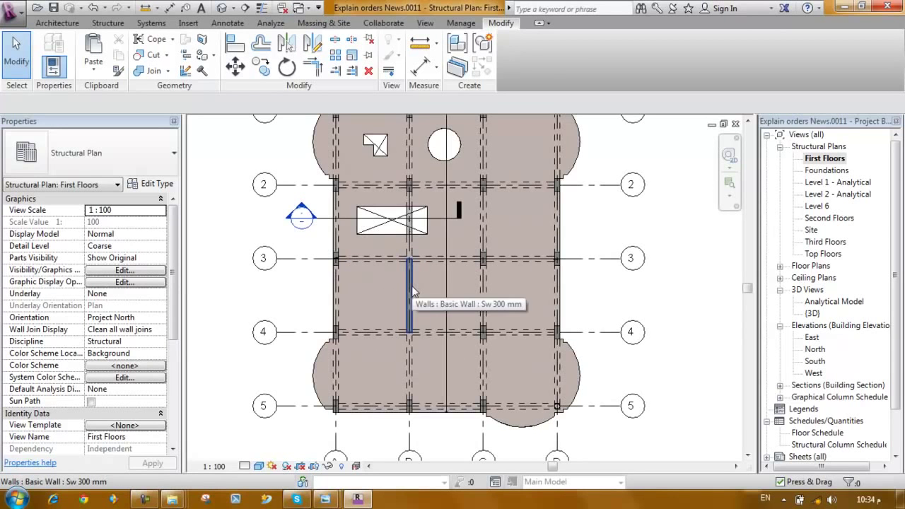
pyautogui.scroll(-2, 396, 270)
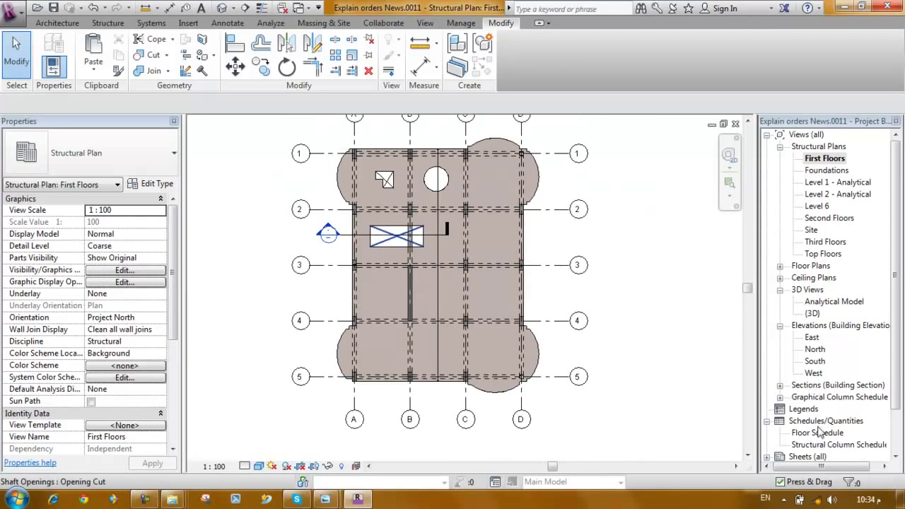
pyautogui.scroll(-3, 827, 375)
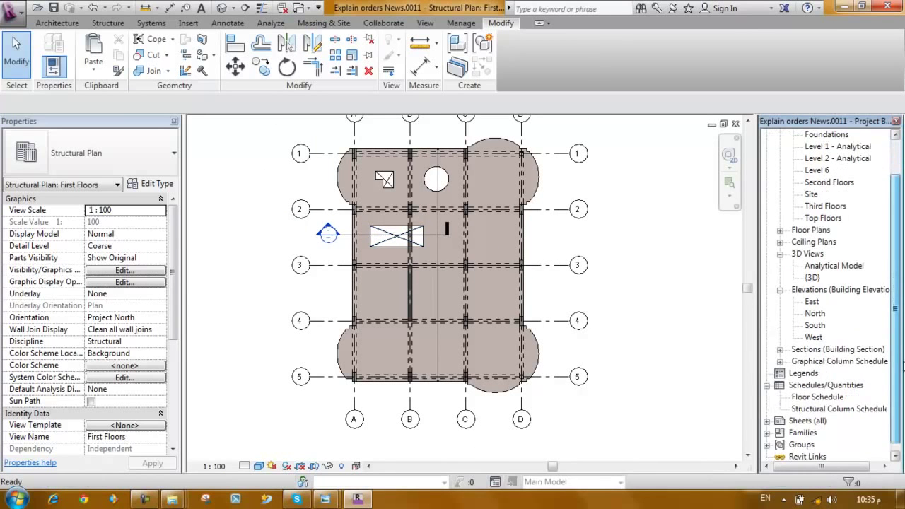
pyautogui.click(767, 410)
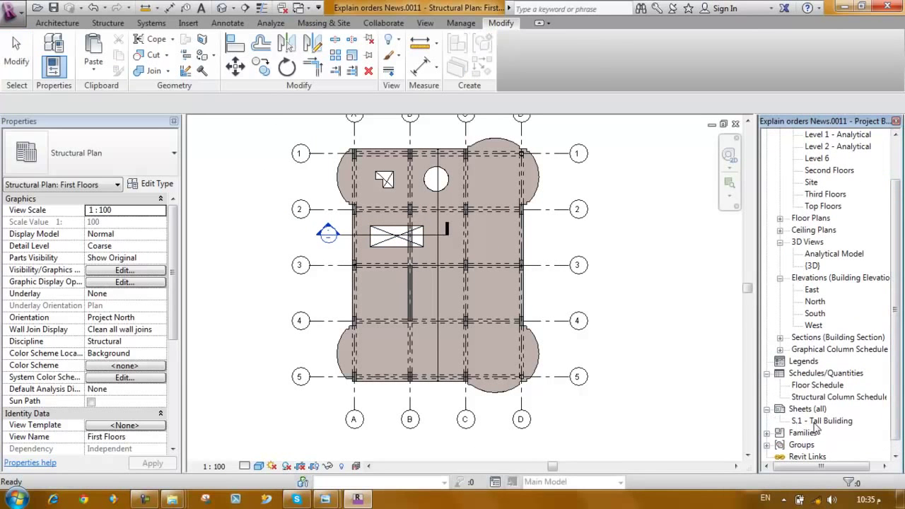
# Step: Open sheet S.1 'Tall Buliding' from the Project Browser
pyautogui.doubleClick(816, 422)
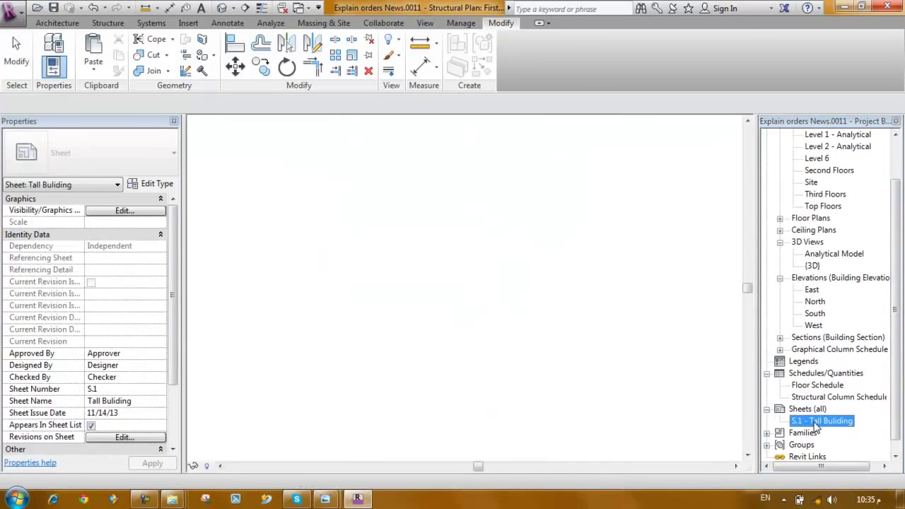
pyautogui.rightClick(811, 420)
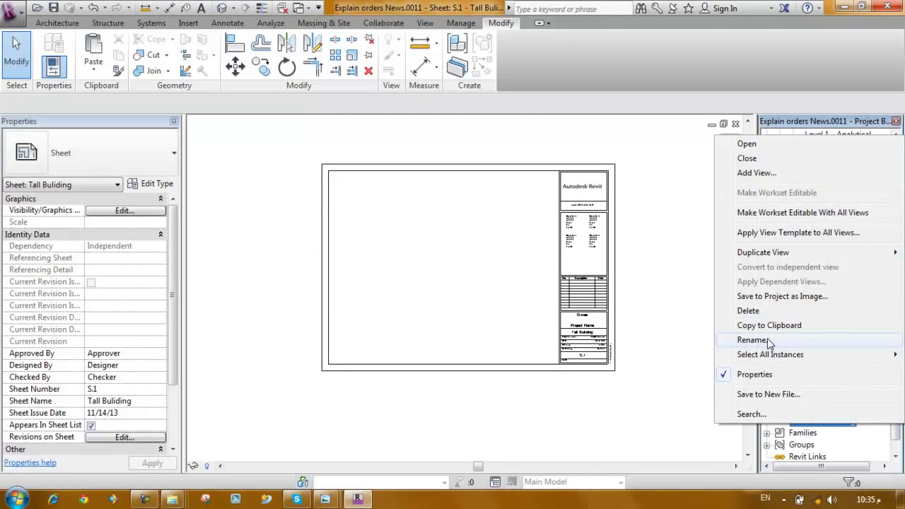
pyautogui.moveTo(763, 252)
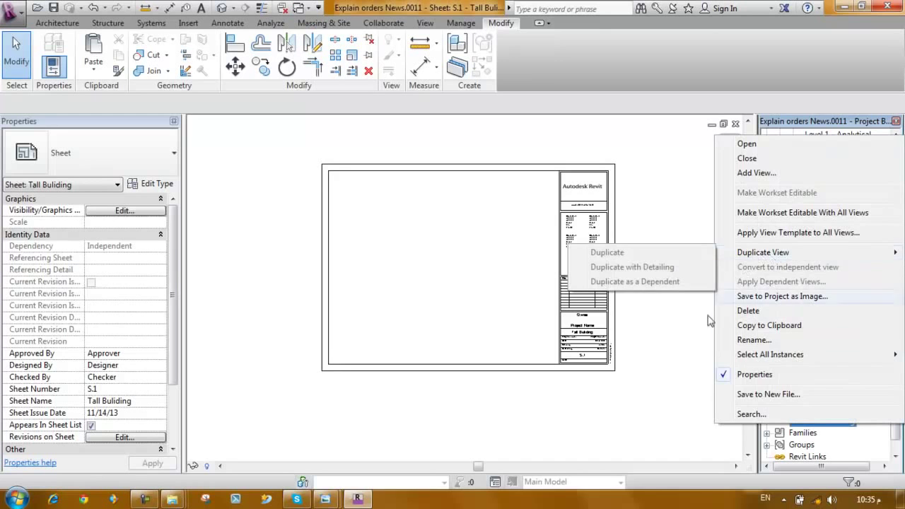
pyautogui.click(685, 382)
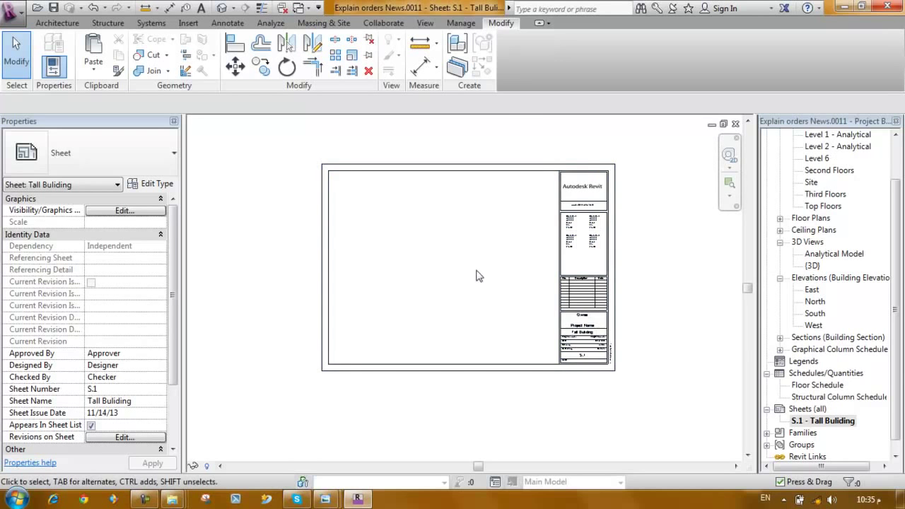
pyautogui.scroll(2, 899, 261)
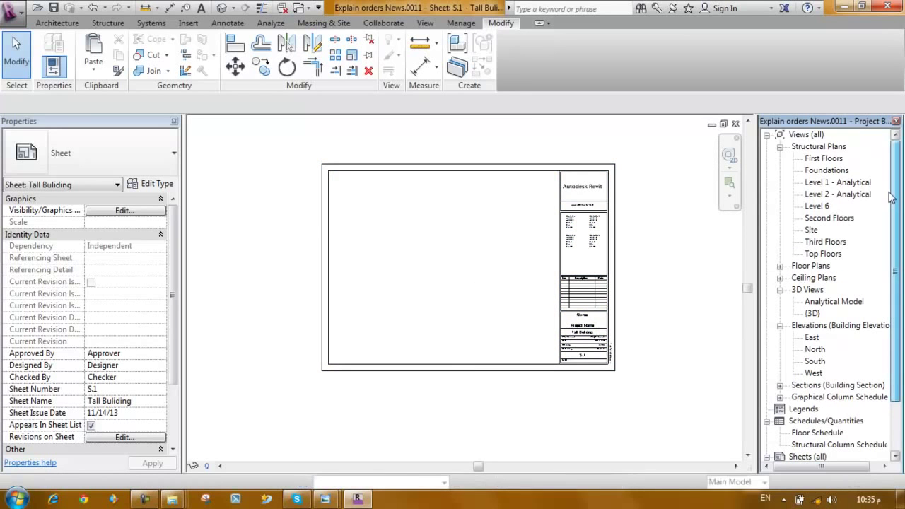
# Step: Place the First Floors plan on sheet S.1 as a viewport, then reopen First Floors
pyautogui.click(831, 159)
pyautogui.moveTo(831, 161)
pyautogui.mouseDown()
pyautogui.moveTo(493, 241)
pyautogui.moveTo(439, 241)
pyautogui.mouseUp()
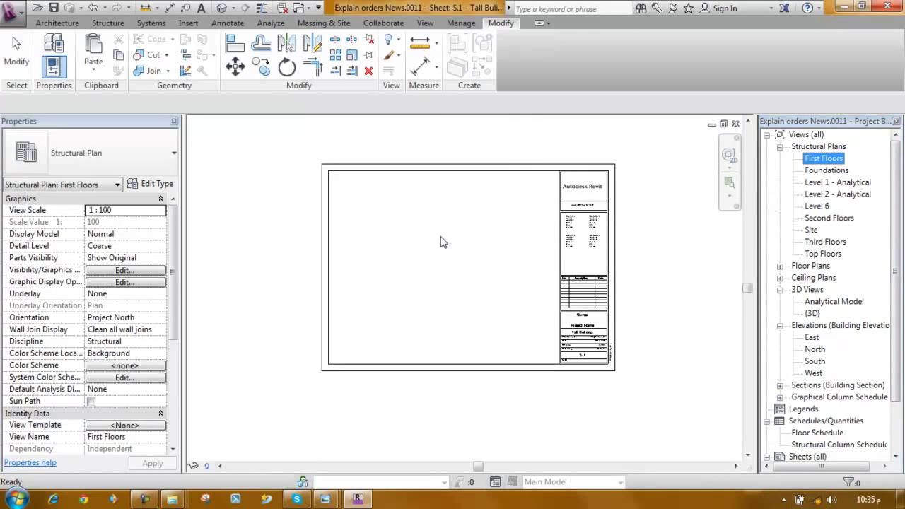
pyautogui.click(439, 241)
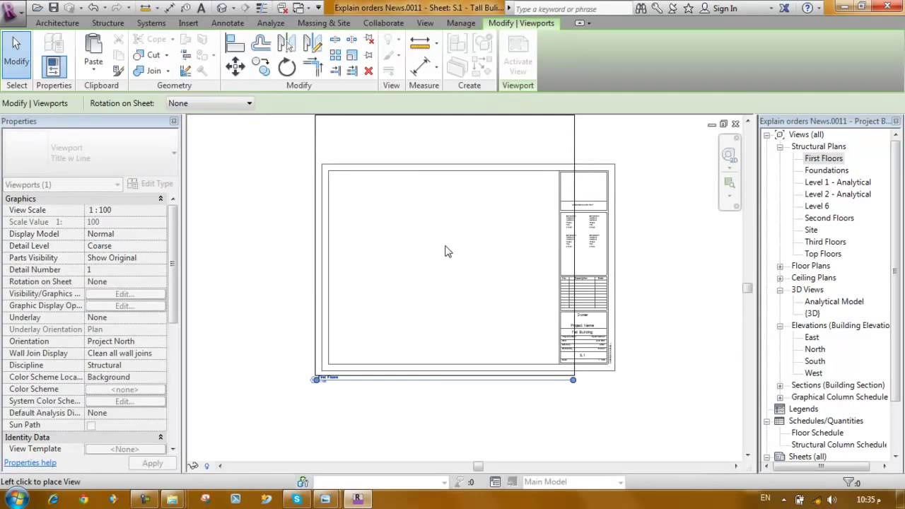
pyautogui.click(446, 251)
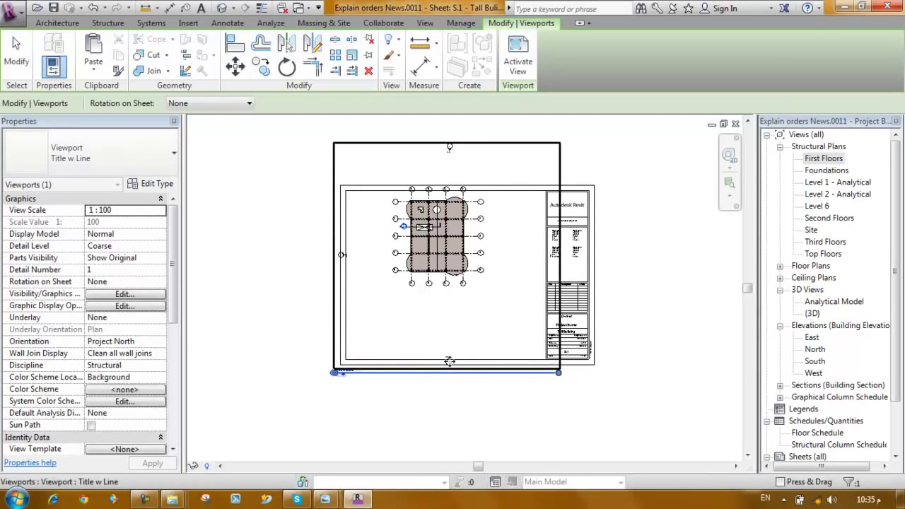
pyautogui.moveTo(414, 418); pyautogui.dragTo(485, 326)
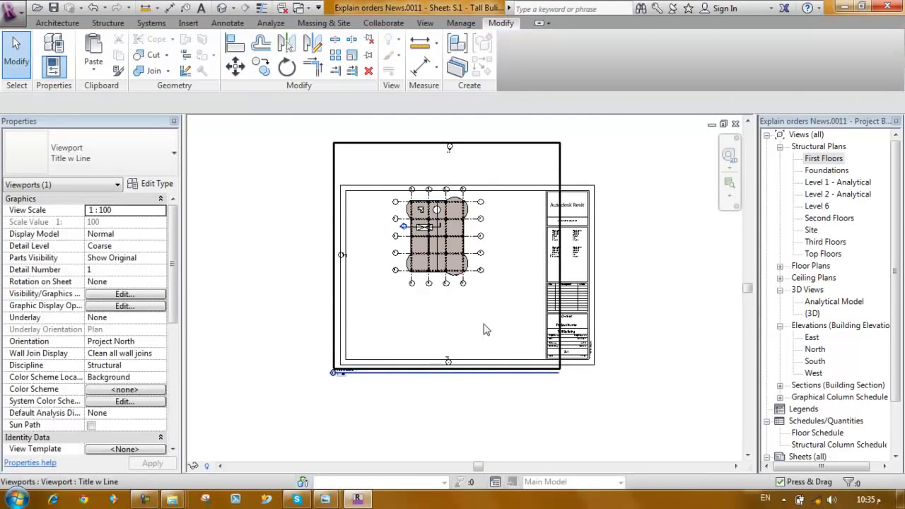
pyautogui.scroll(1, 449, 371)
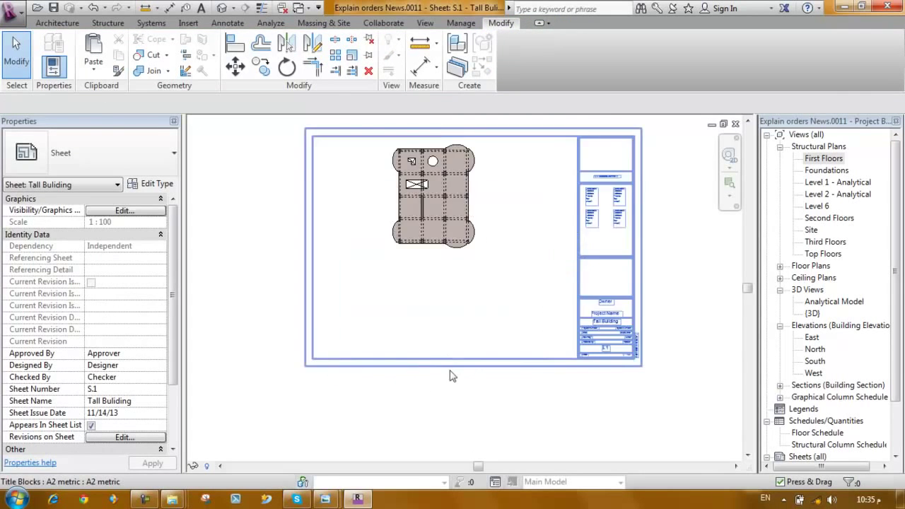
pyautogui.scroll(3, 451, 375)
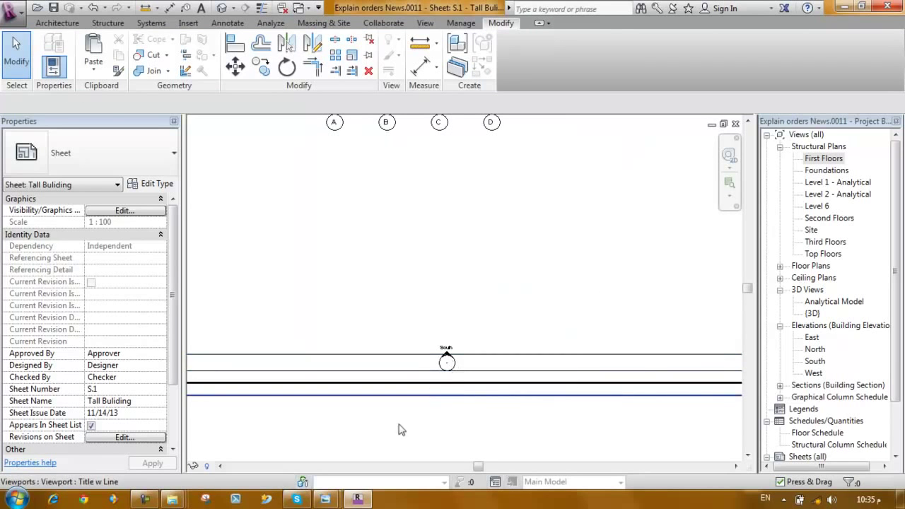
pyautogui.moveTo(398, 430); pyautogui.dragTo(487, 308)
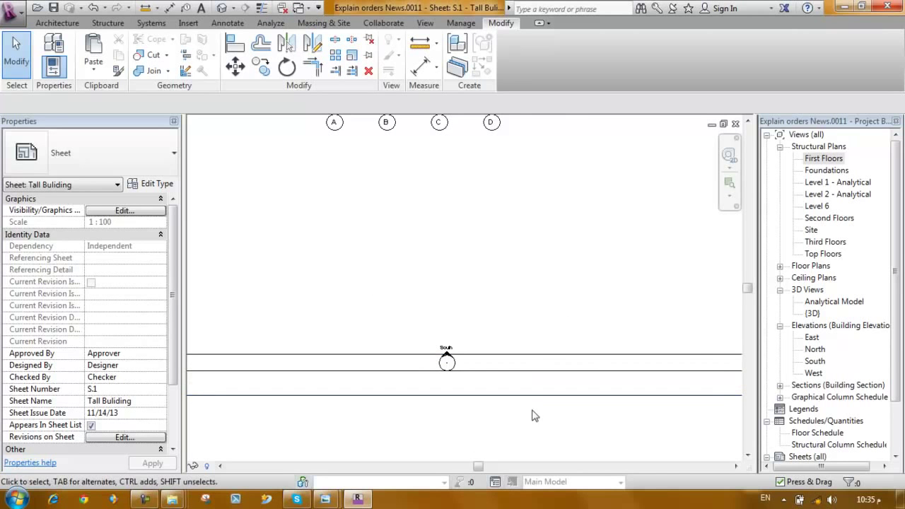
pyautogui.doubleClick(837, 159)
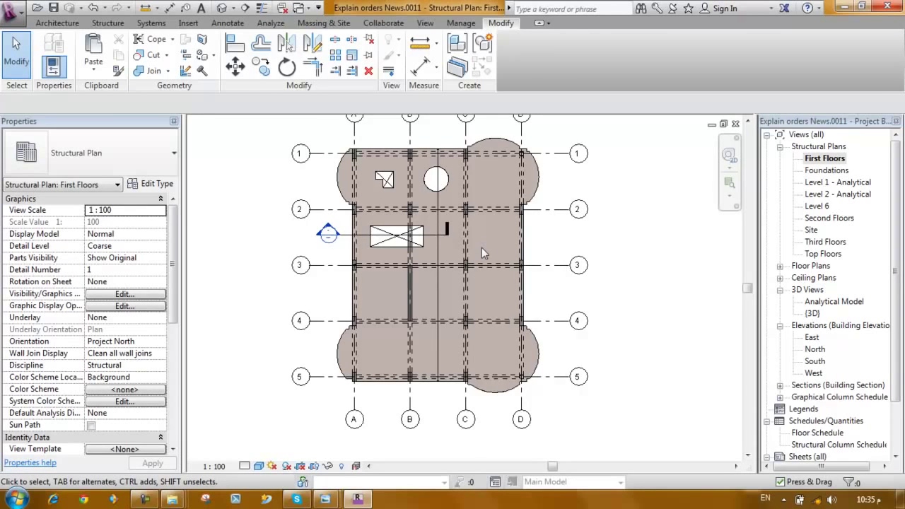
# Step: Move the south elevation marker up to sit just below grid C
pyautogui.scroll(-3, 481, 247)
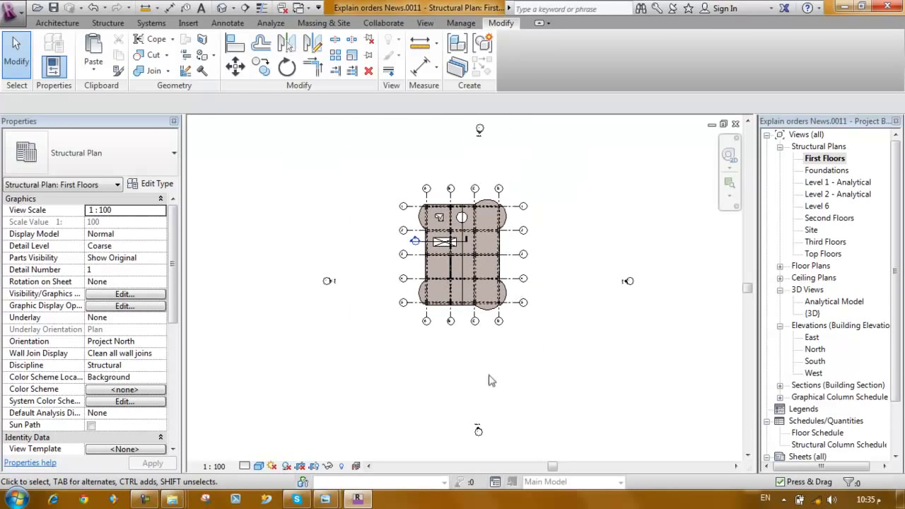
pyautogui.moveTo(467, 404); pyautogui.dragTo(456, 375, button='middle')
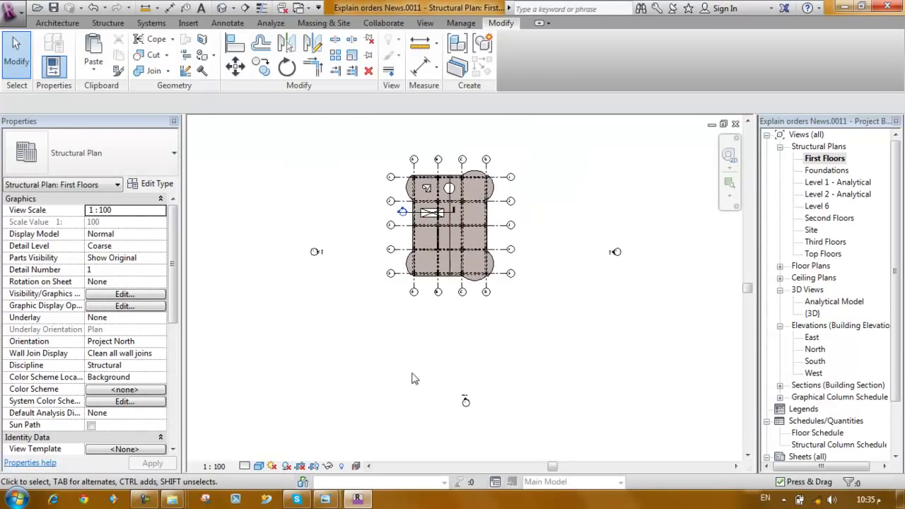
pyautogui.moveTo(491, 418); pyautogui.dragTo(511, 425)
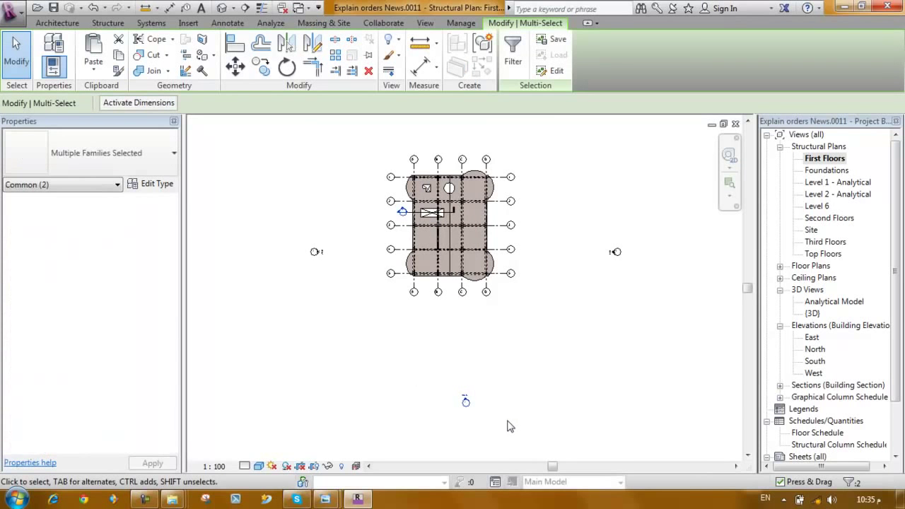
pyautogui.click(235, 66)
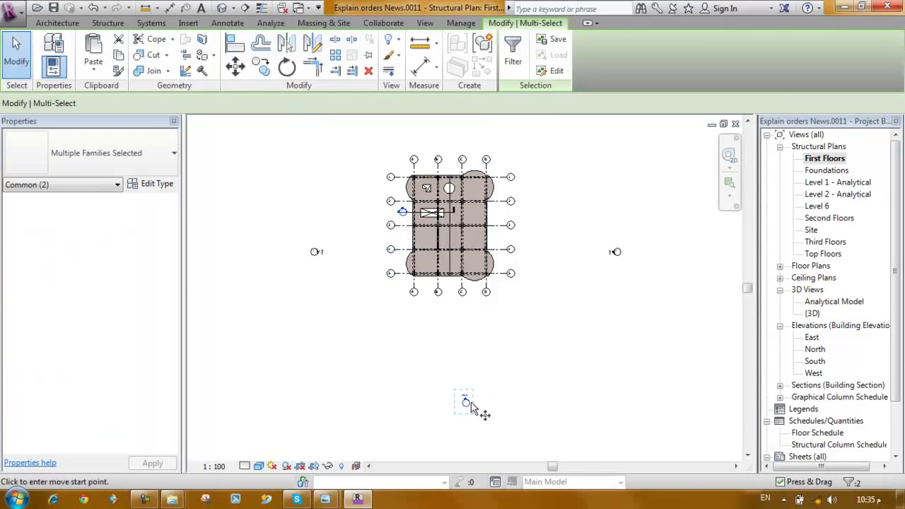
pyautogui.click(465, 402)
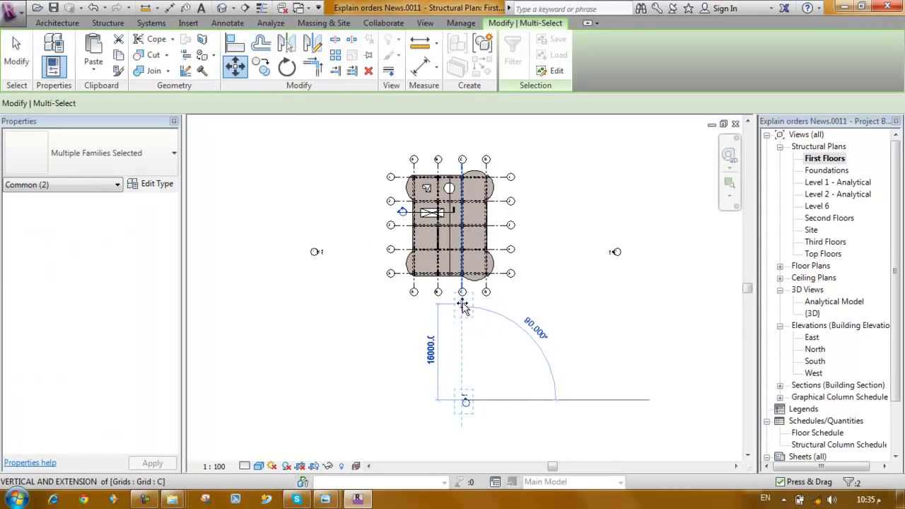
pyautogui.click(394, 355)
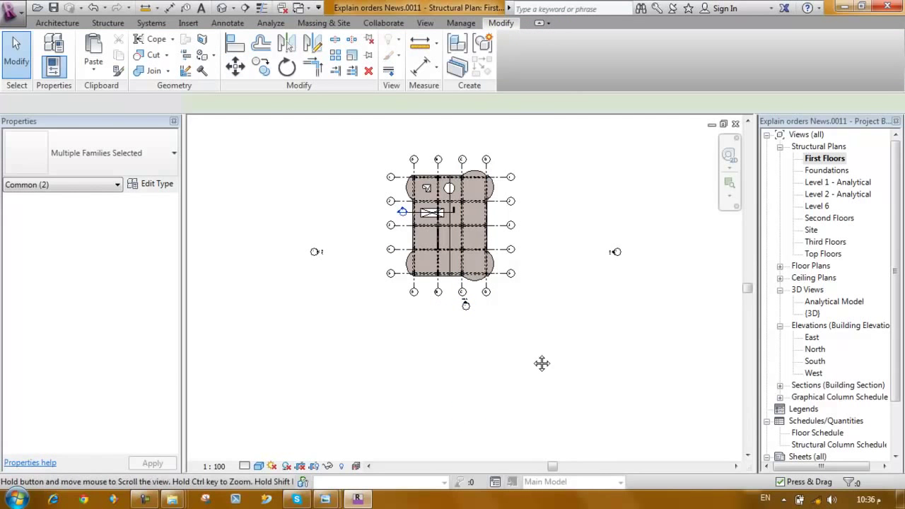
# Step: Move the east elevation marker in closer to the building
pyautogui.keyDown('ctrl'); pyautogui.scroll(3, 558, 335); pyautogui.keyUp('ctrl')
pyautogui.moveTo(579, 252); pyautogui.dragTo(656, 349)
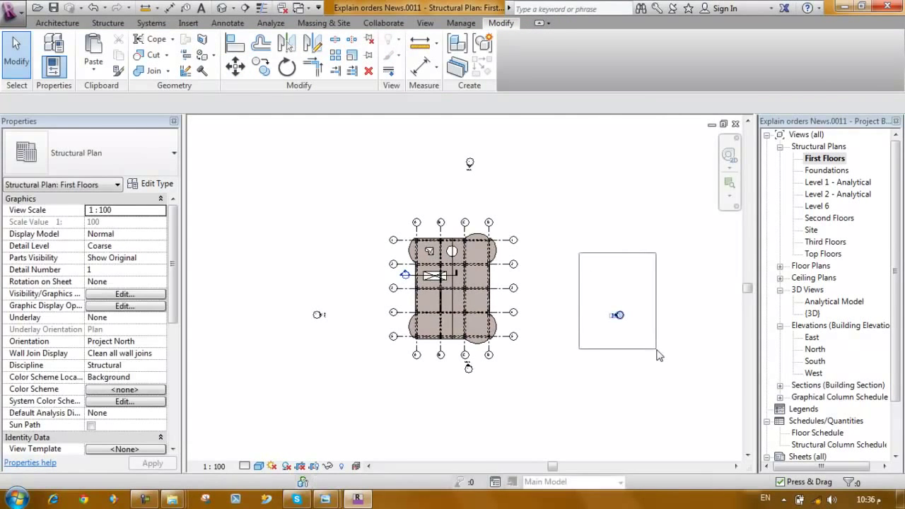
pyautogui.click(235, 66)
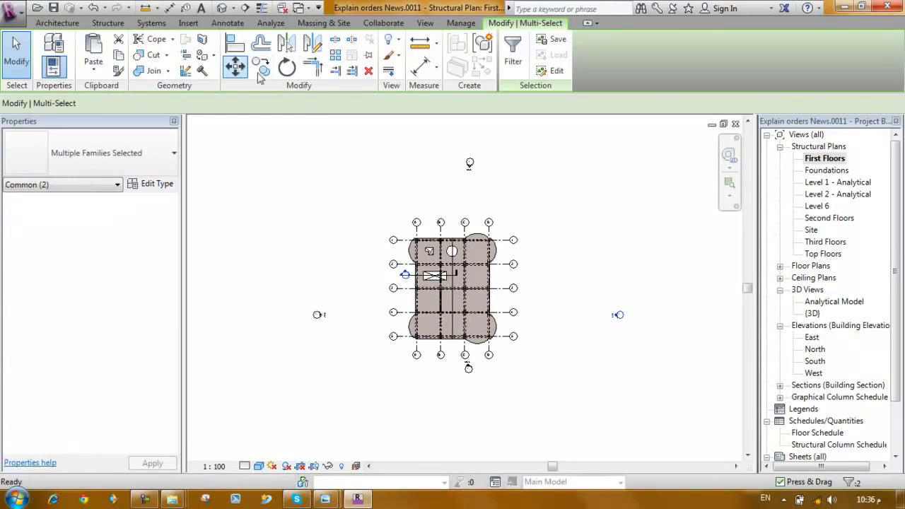
pyautogui.click(619, 316)
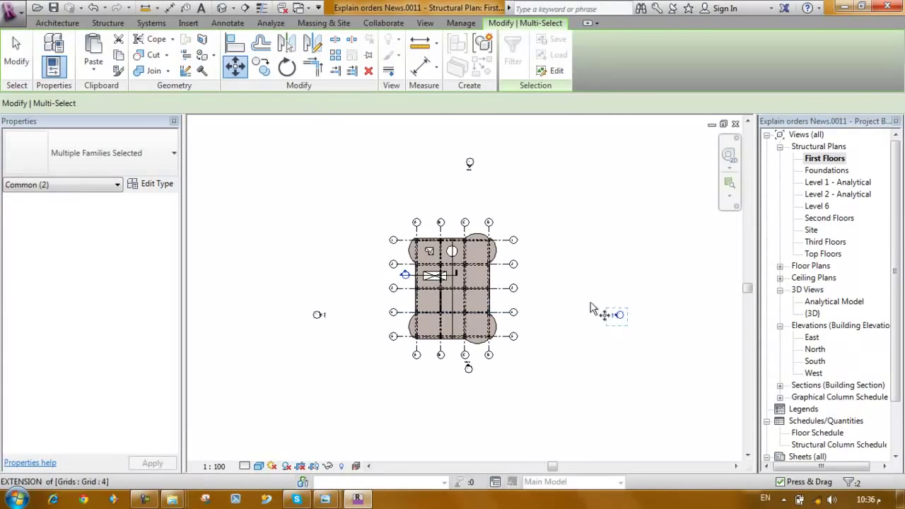
pyautogui.click(550, 293)
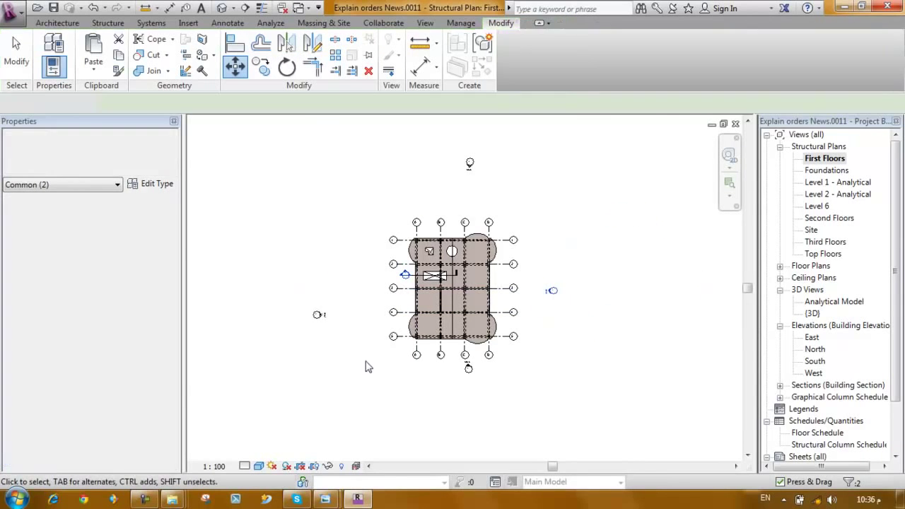
# Step: Move the left marker beside the building and the top marker just above it
pyautogui.click(235, 67)
pyautogui.click(316, 314)
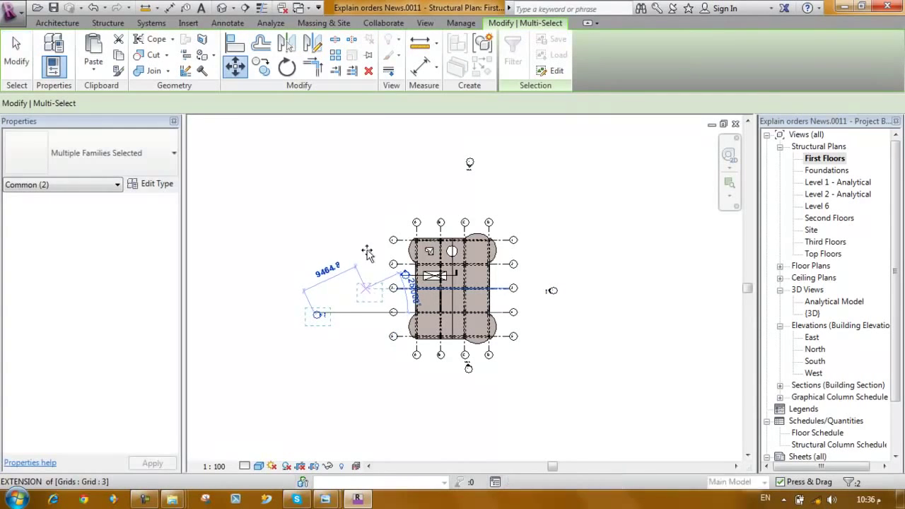
pyautogui.click(368, 290)
pyautogui.press('Return')
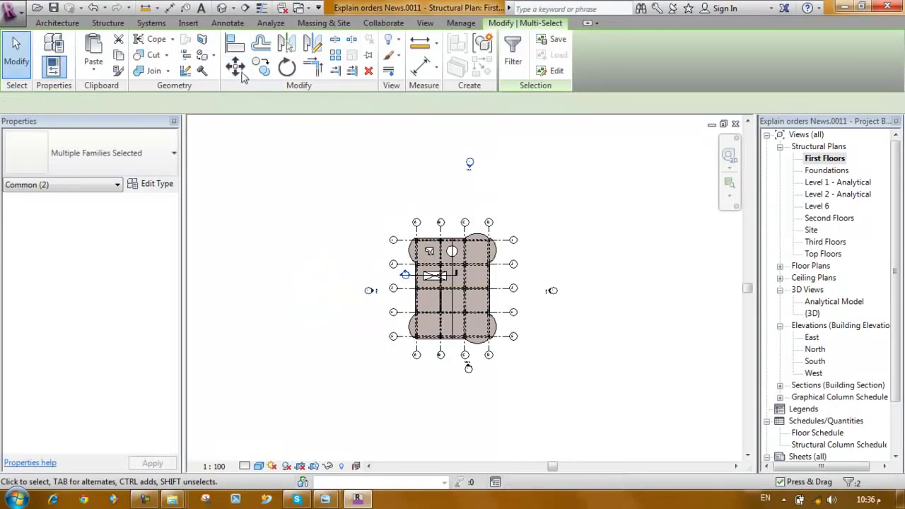
pyautogui.click(470, 171)
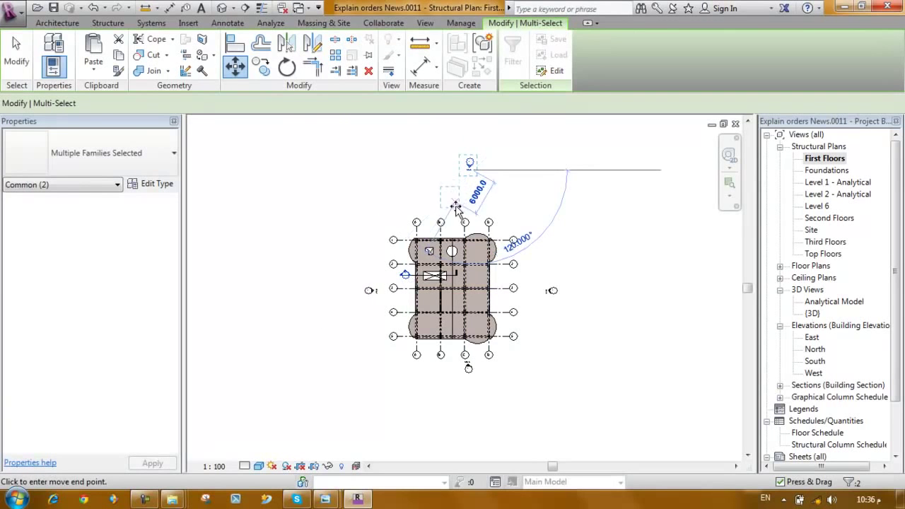
pyautogui.click(453, 214)
pyautogui.press('Escape')
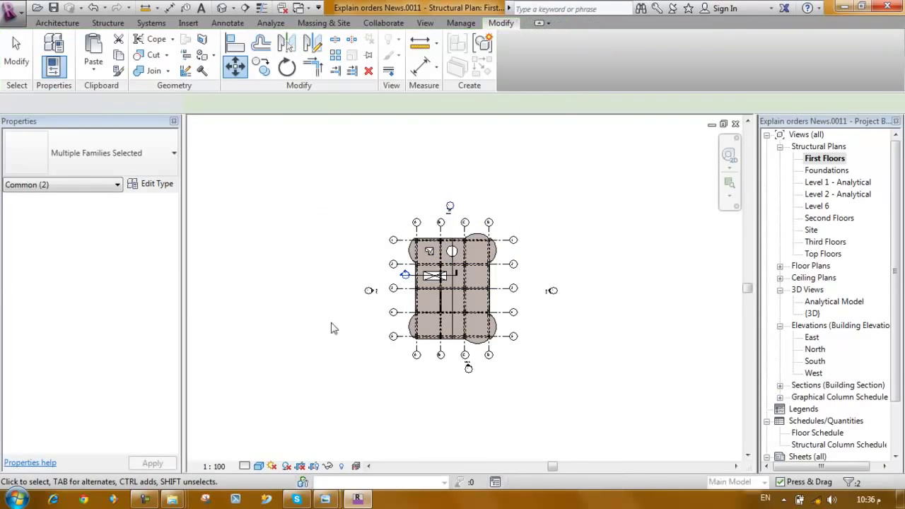
# Step: Toggle Reveal Hidden Elements on and off and reselect the elevation markers
pyautogui.moveTo(393, 293); pyautogui.dragTo(394, 290)
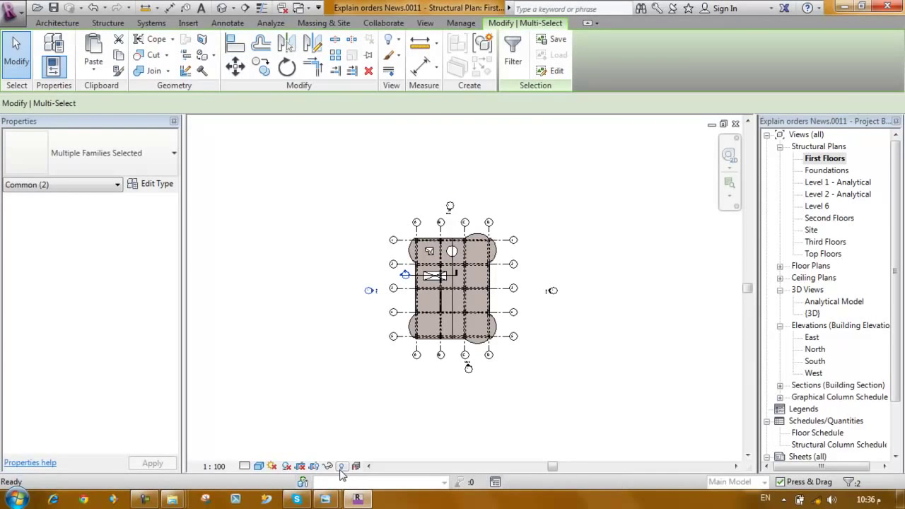
pyautogui.click(340, 467)
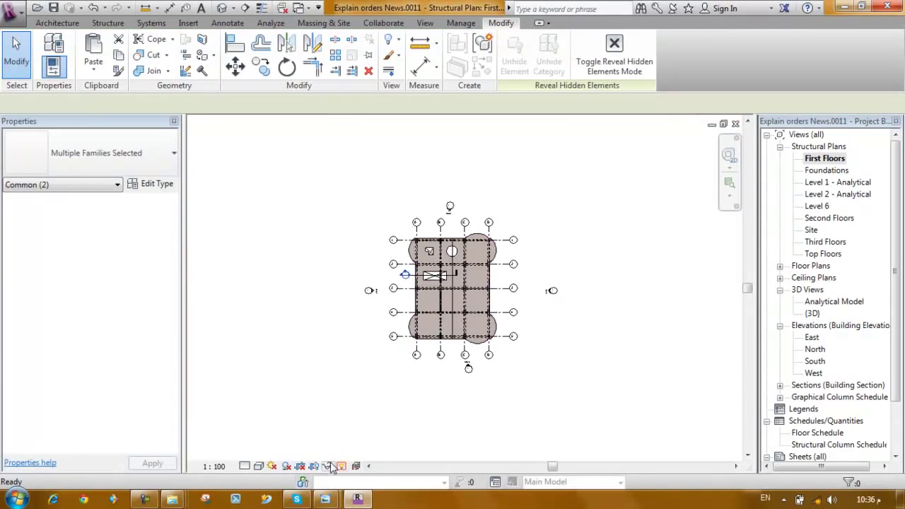
pyautogui.click(333, 466)
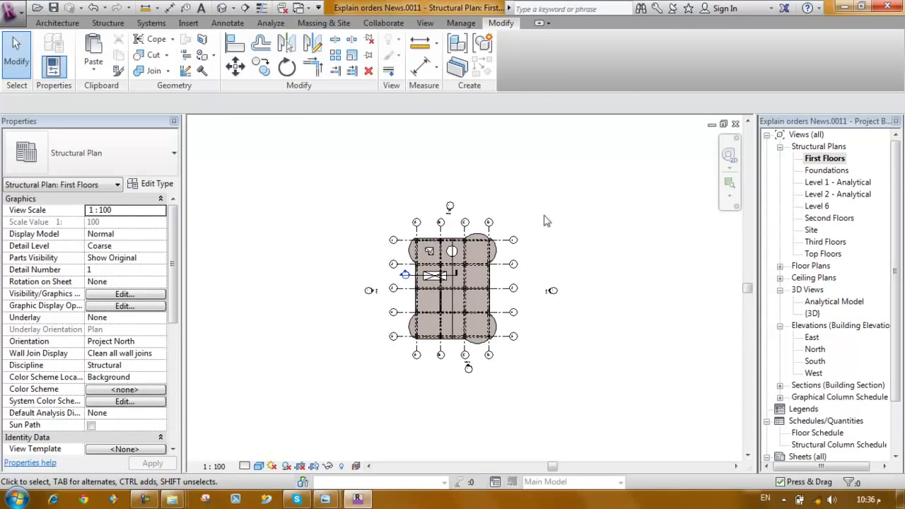
pyautogui.scroll(1, 456, 381)
pyautogui.scroll(1, 456, 370)
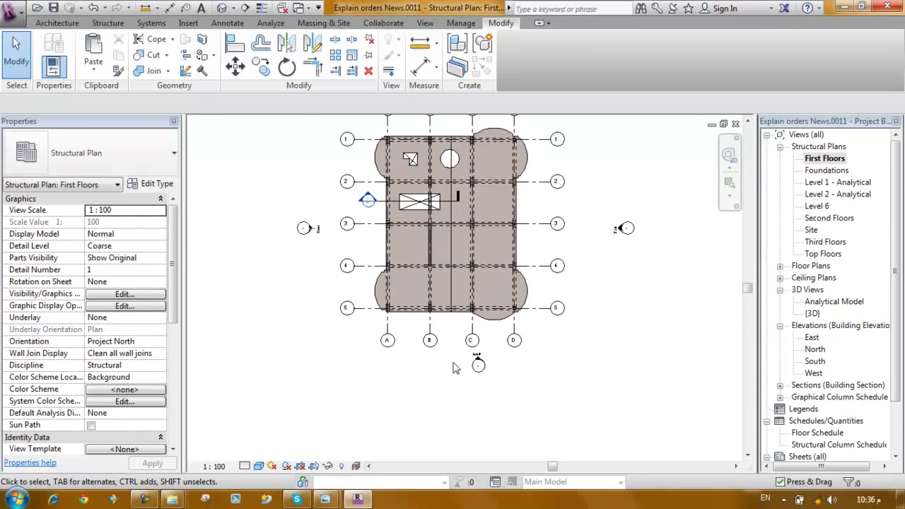
pyautogui.moveTo(459, 354); pyautogui.dragTo(527, 400)
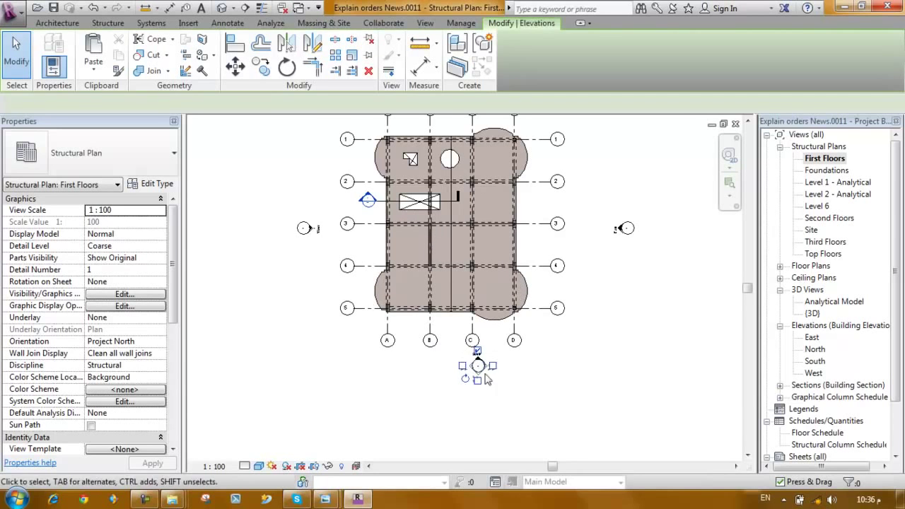
pyautogui.click(399, 382)
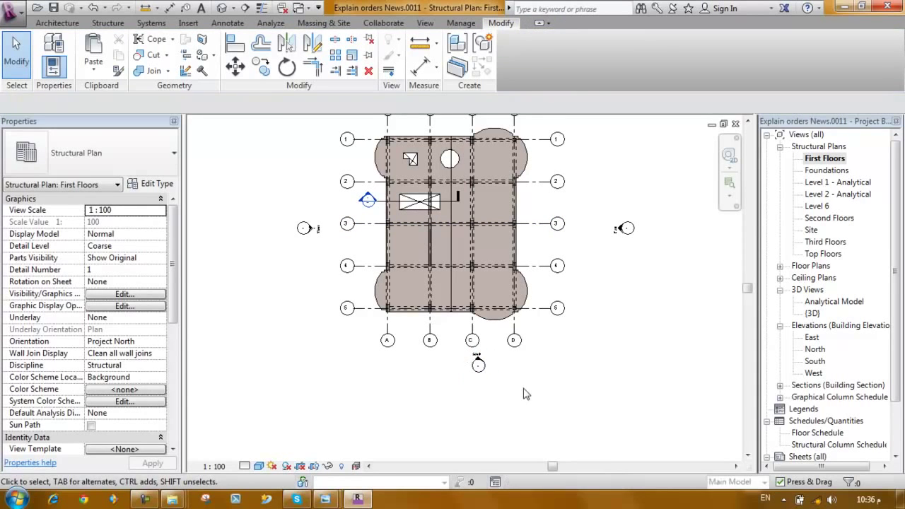
# Step: Shift the south elevation marker slightly further left
pyautogui.moveTo(525, 396); pyautogui.dragTo(463, 354)
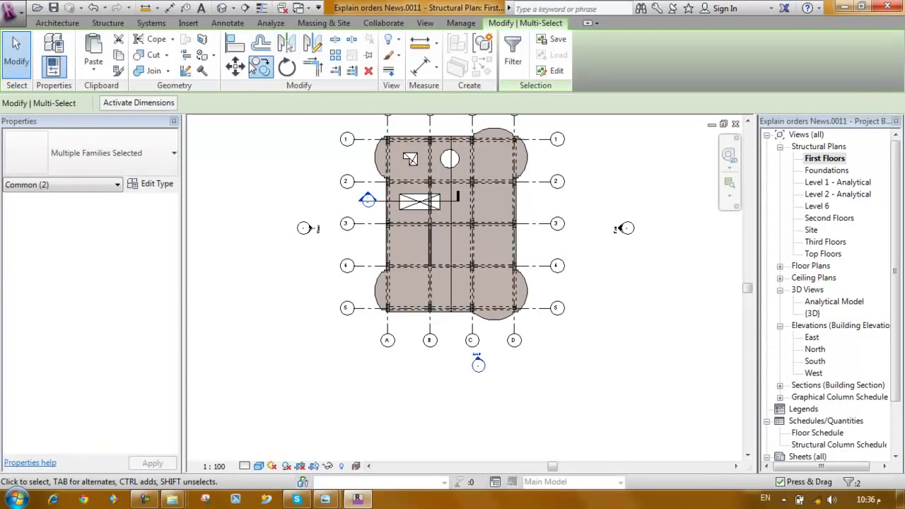
pyautogui.click(235, 66)
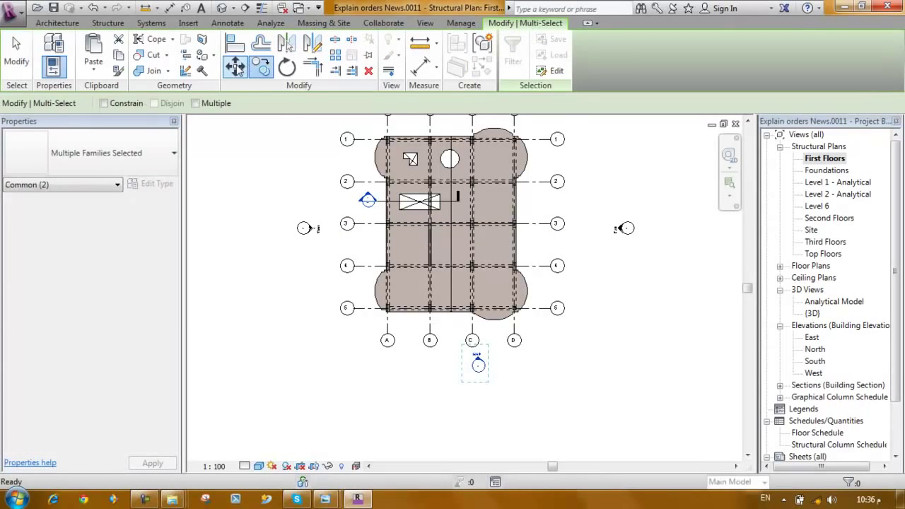
pyautogui.click(481, 368)
pyautogui.click(445, 369)
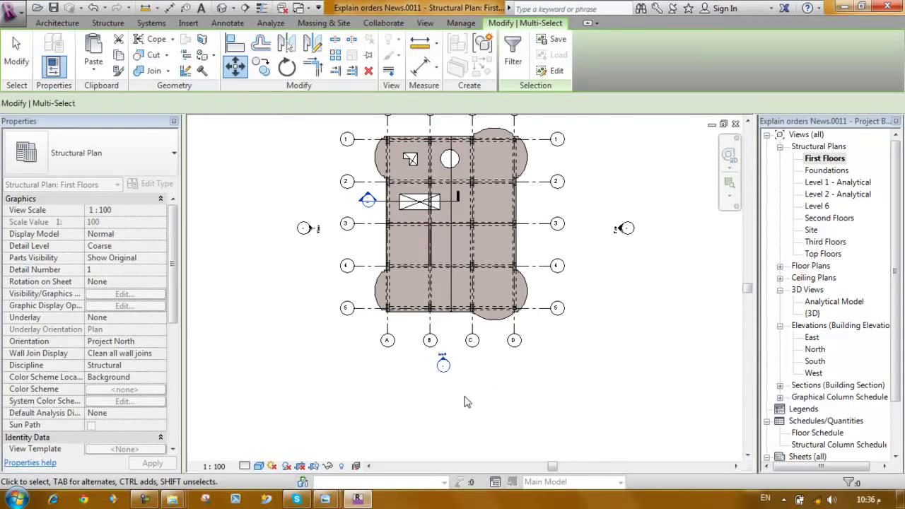
pyautogui.click(466, 402)
# Step: Move the east elevation marker closer to the building with MV
pyautogui.scroll(-1, 545, 338)
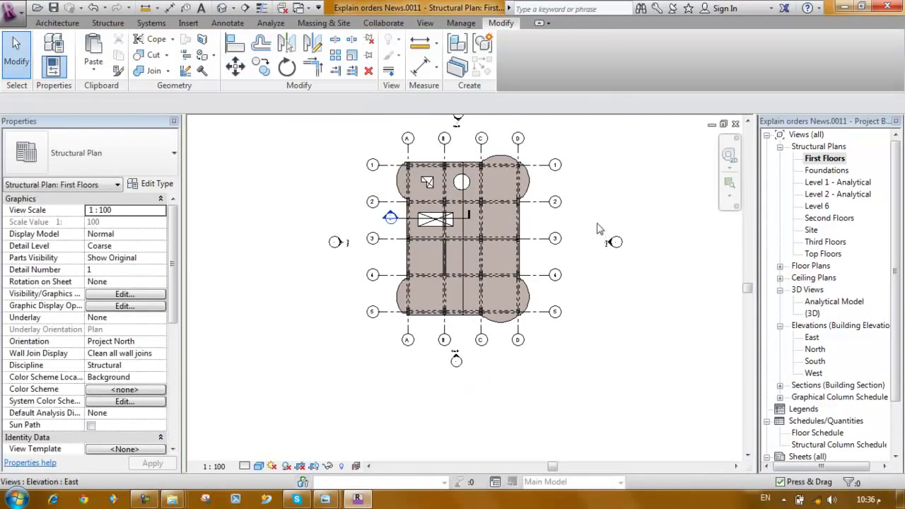
pyautogui.moveTo(590, 218); pyautogui.dragTo(652, 281)
pyautogui.press('m')
pyautogui.press('v')
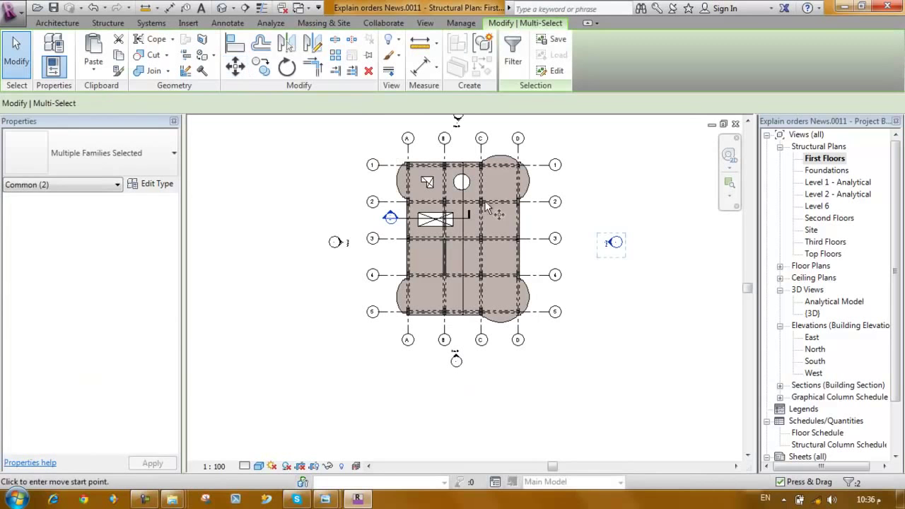
pyautogui.click(583, 244)
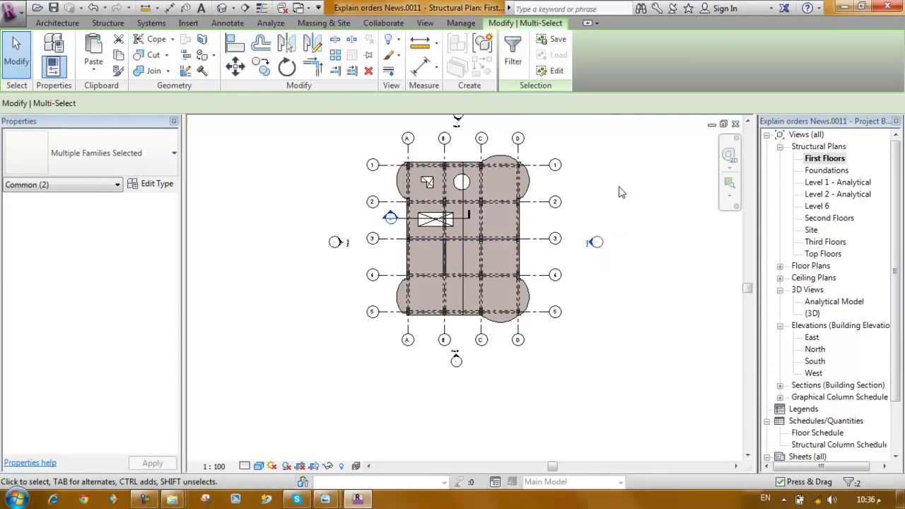
pyautogui.click(563, 233)
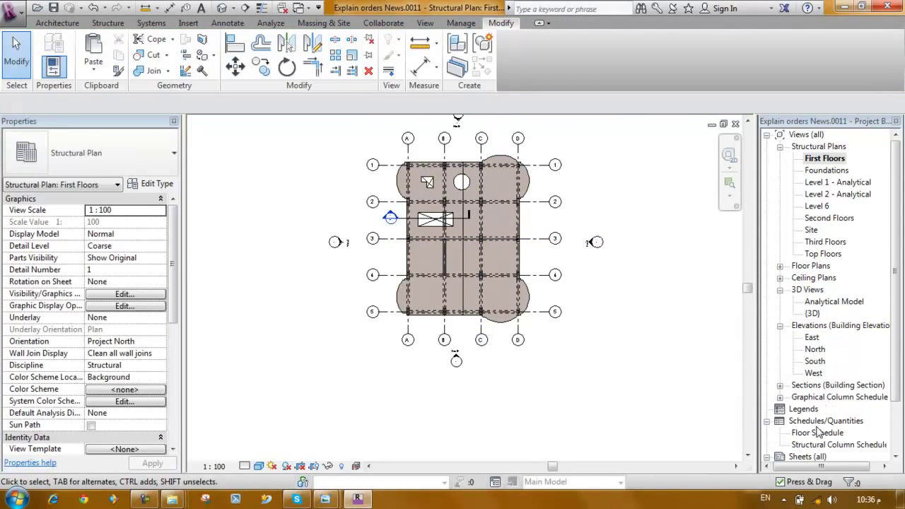
# Step: Open sheet S.1 and select its First Floors plan viewport
pyautogui.scroll(-1, 892, 351)
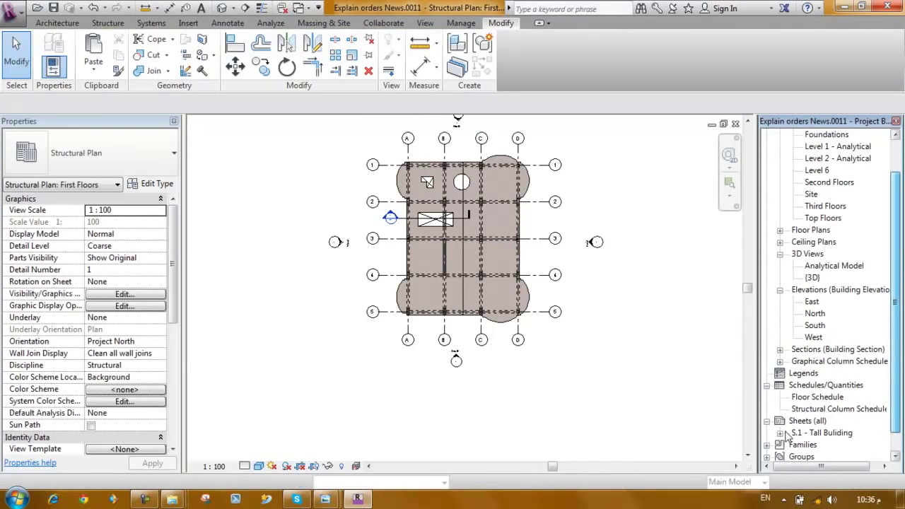
pyautogui.doubleClick(822, 433)
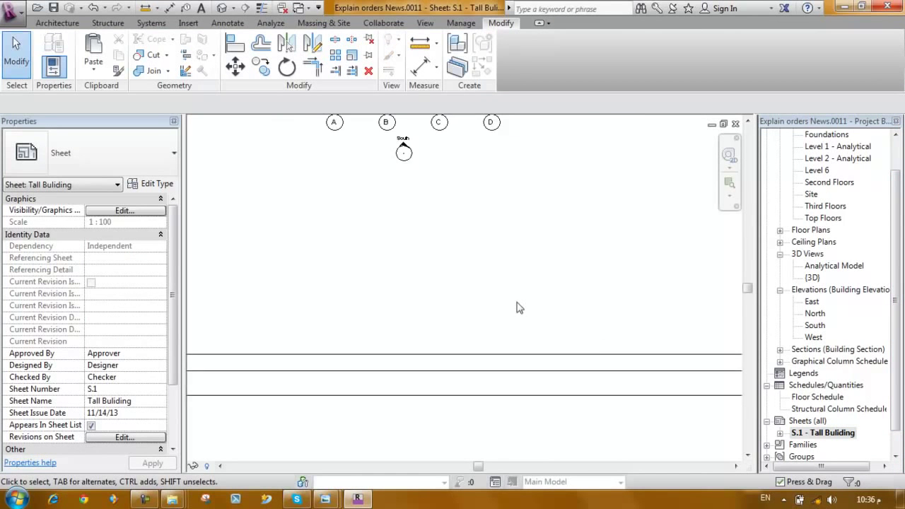
pyautogui.scroll(-2, 518, 297)
pyautogui.moveTo(531, 250); pyautogui.dragTo(532, 294, button='middle')
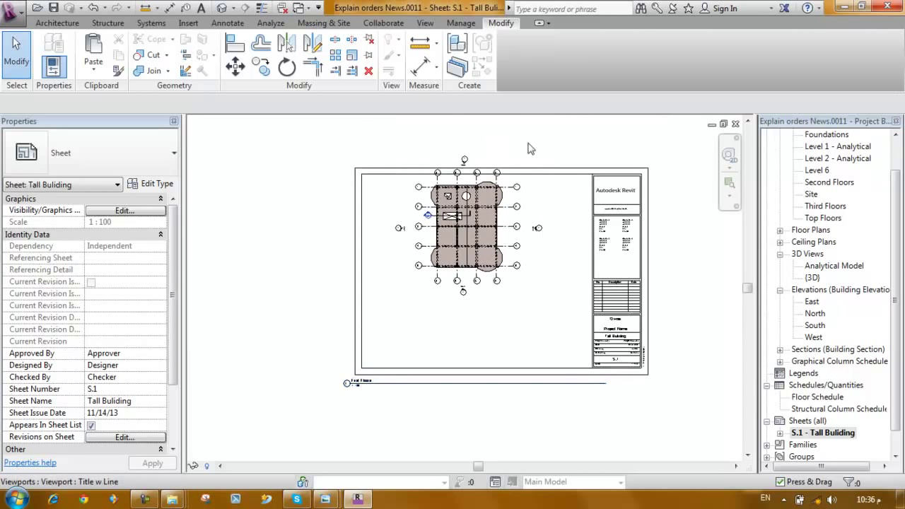
pyautogui.click(477, 248)
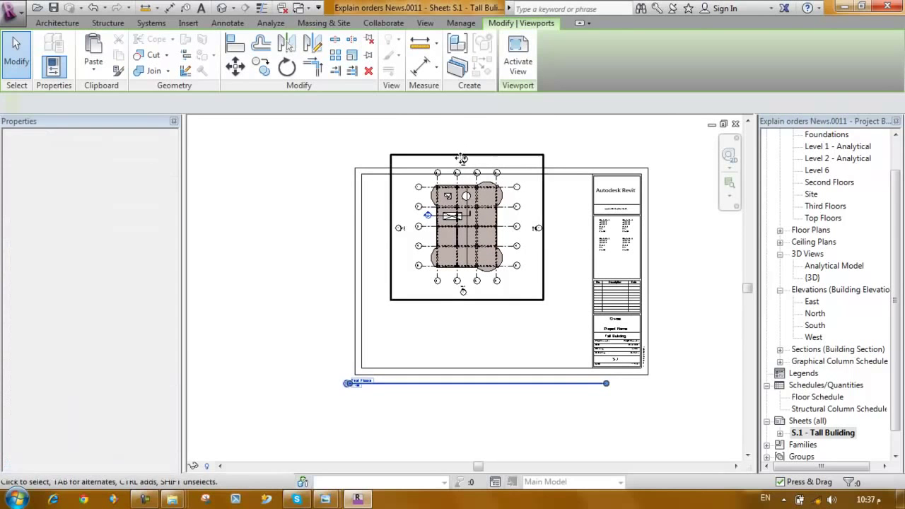
pyautogui.click(439, 265)
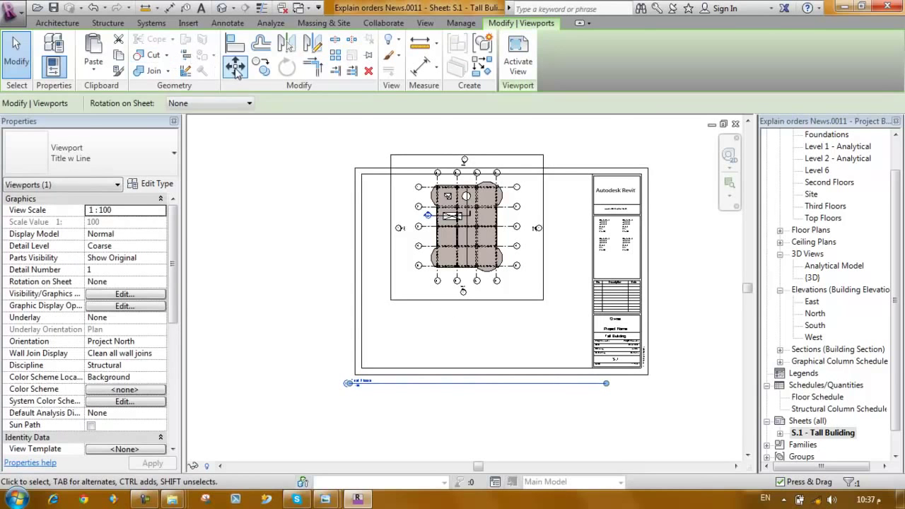
# Step: Move the First Floors plan viewport to the sheet's top-left corner
pyautogui.click(236, 69)
pyautogui.click(458, 219)
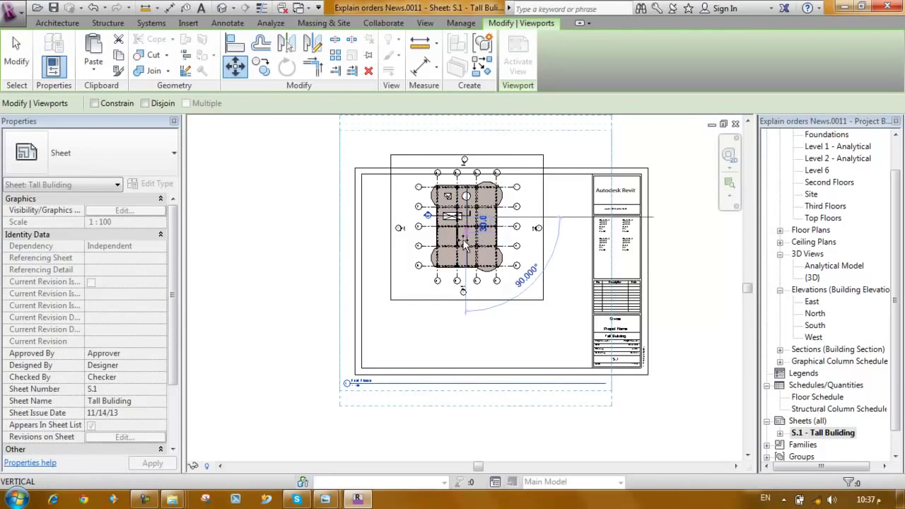
pyautogui.click(430, 268)
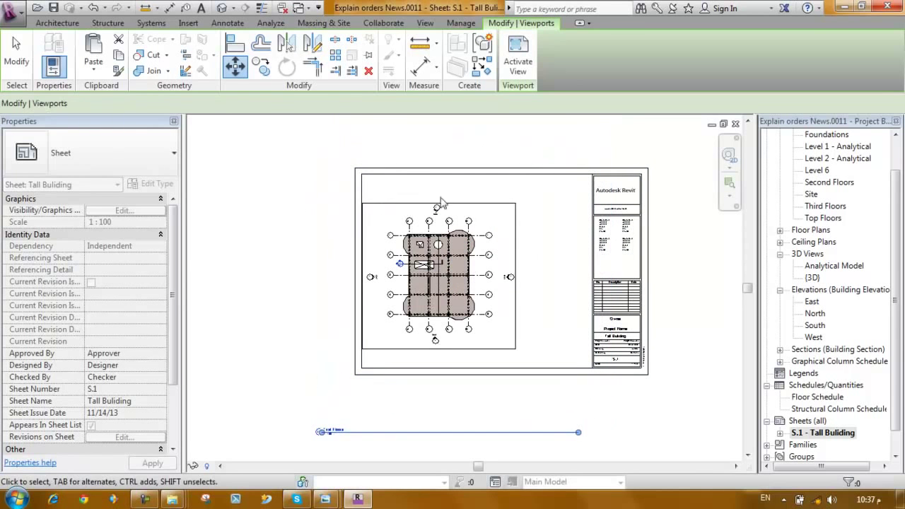
pyautogui.click(463, 206)
pyautogui.click(235, 65)
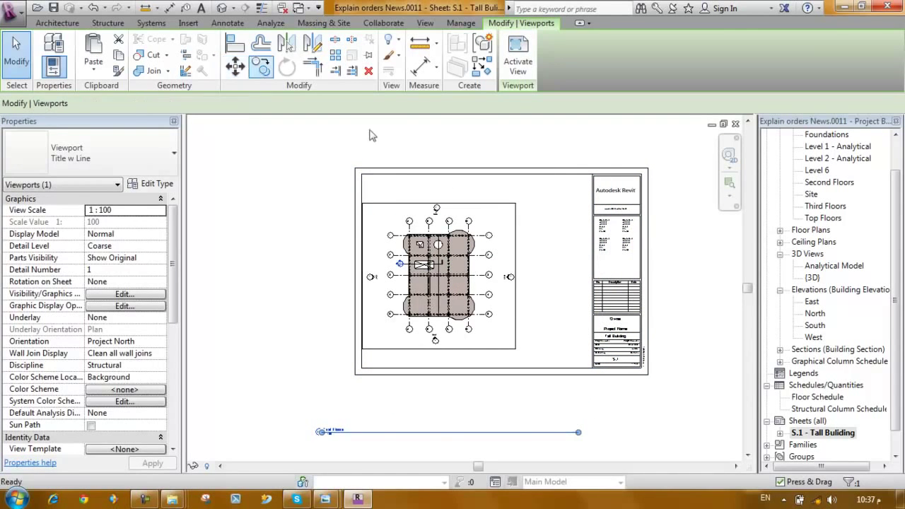
pyautogui.click(364, 207)
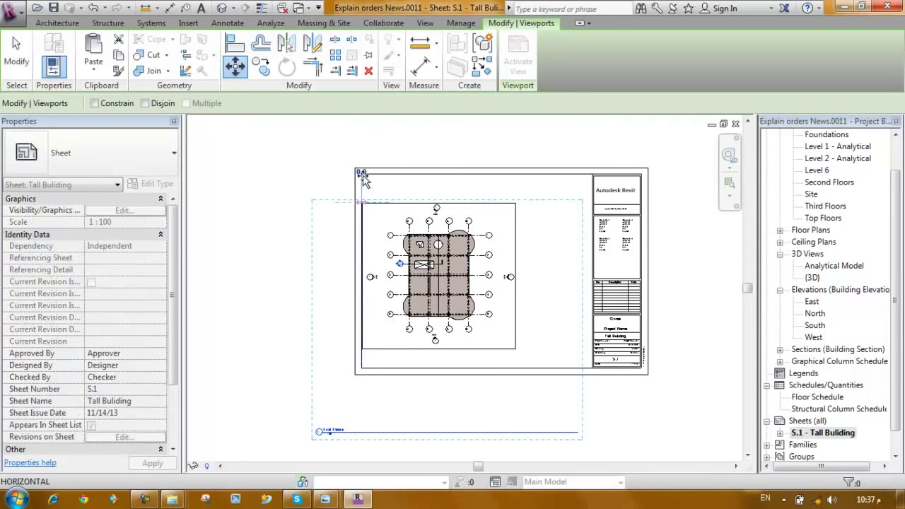
pyautogui.click(362, 178)
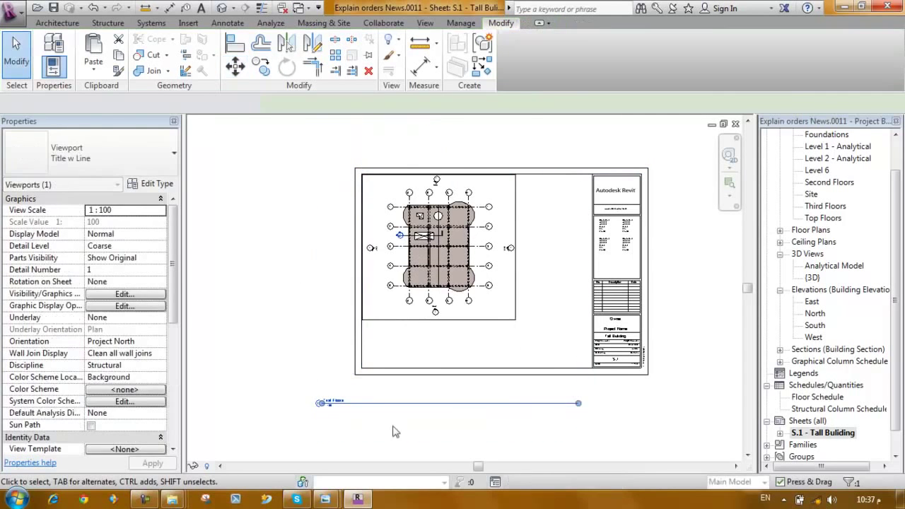
# Step: Drag the viewport title line up to sit just below the plan
pyautogui.click(545, 402)
pyautogui.moveTo(545, 403)
pyautogui.mouseDown()
pyautogui.moveTo(570, 336)
pyautogui.moveTo(594, 328)
pyautogui.mouseUp()
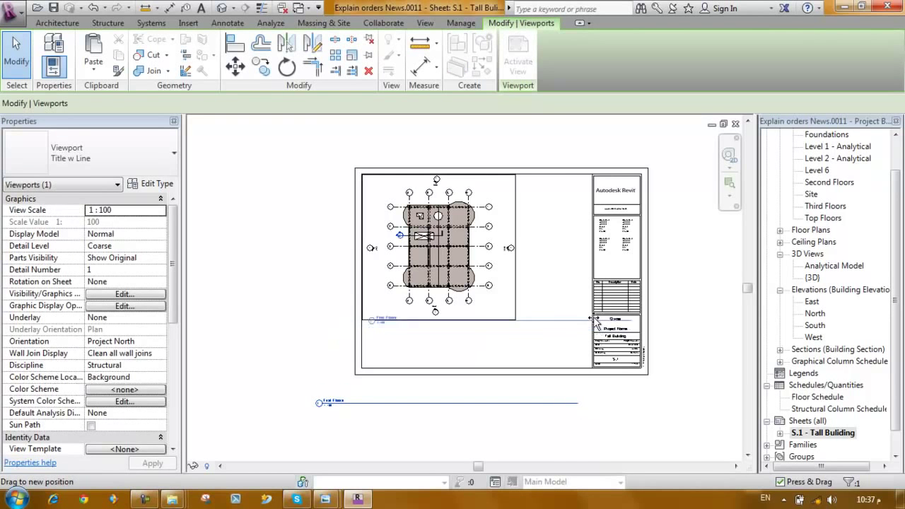
pyautogui.moveTo(496, 327); pyautogui.dragTo(495, 325)
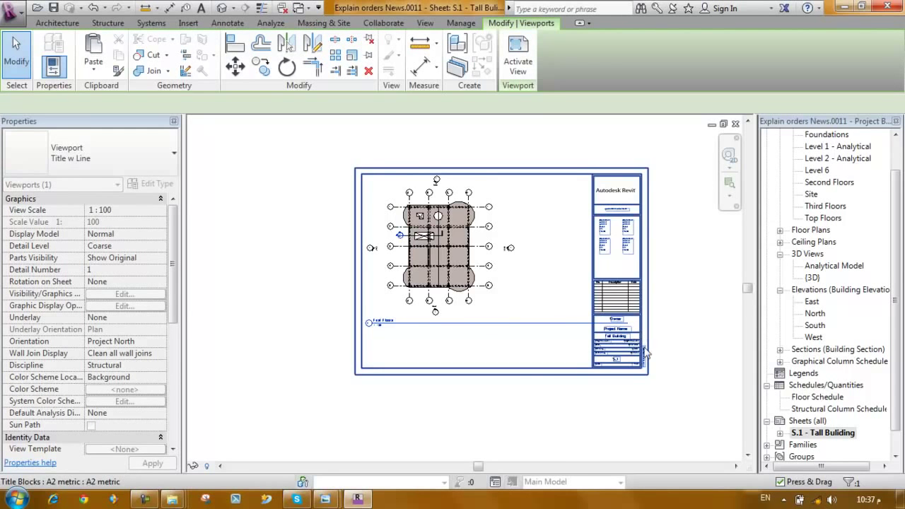
pyautogui.scroll(5, 478, 323)
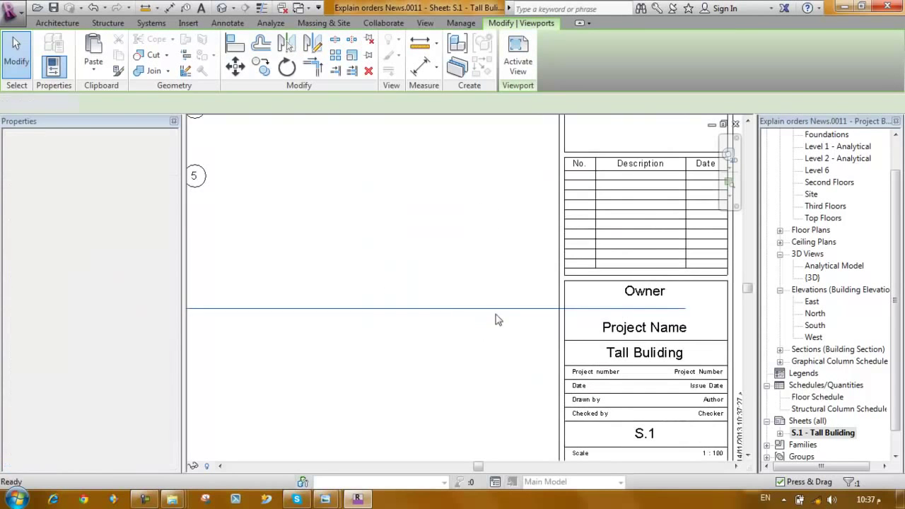
pyautogui.scroll(-3, 565, 302)
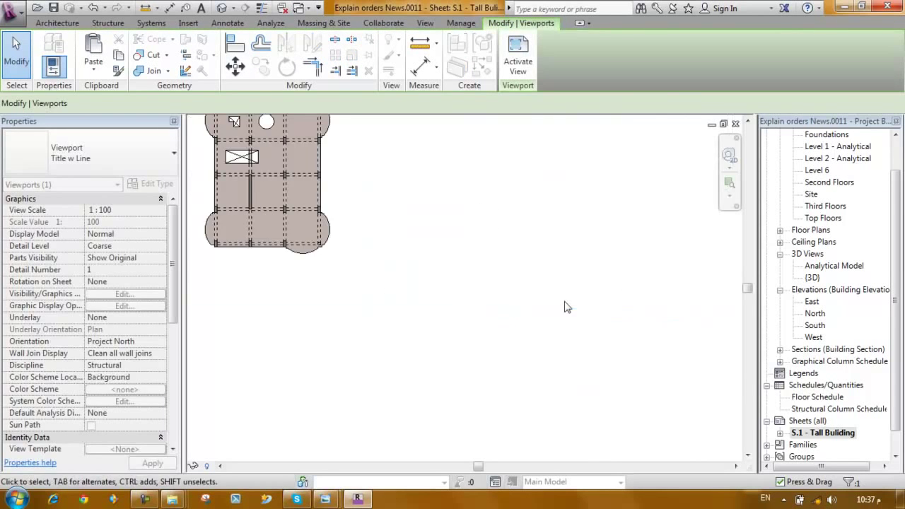
pyautogui.scroll(-3, 568, 307)
# Step: Select and deselect the viewport and its title line to check placement
pyautogui.click(427, 307)
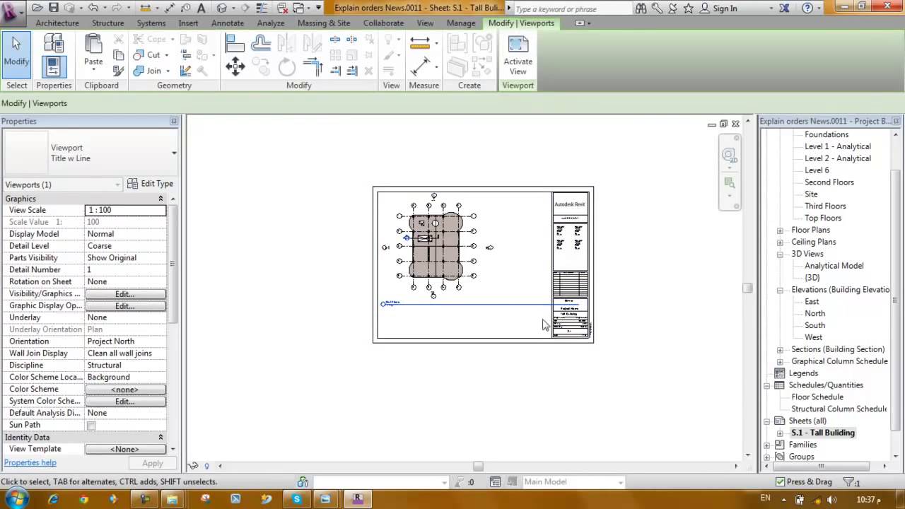
pyautogui.click(381, 323)
pyautogui.click(398, 308)
pyautogui.rightClick(398, 311)
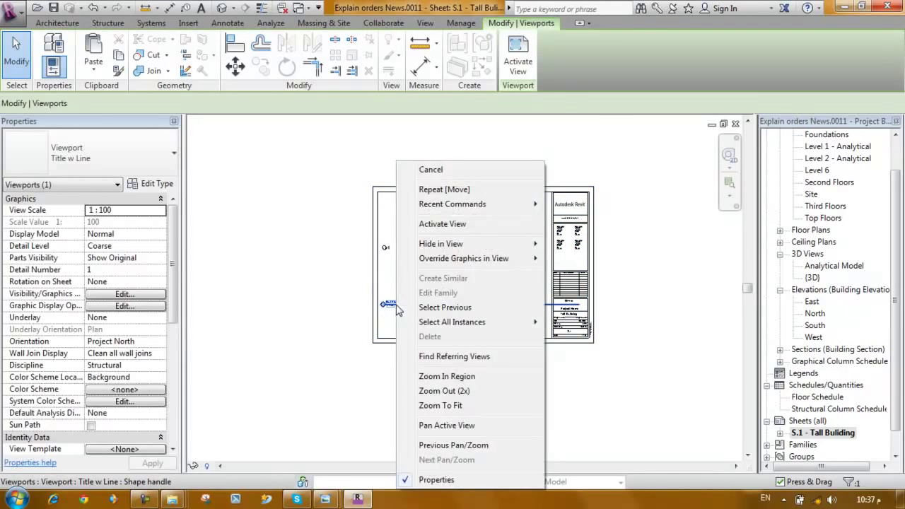
pyautogui.click(284, 323)
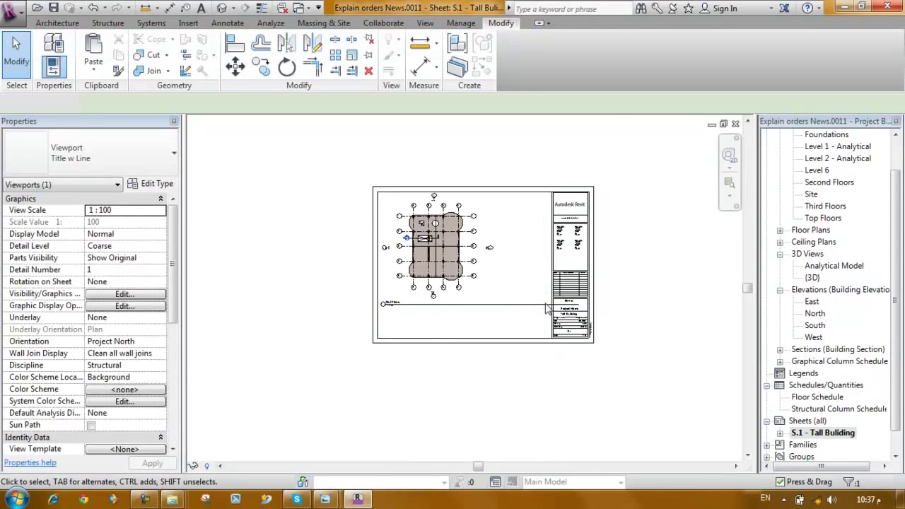
pyautogui.click(551, 310)
pyautogui.click(449, 315)
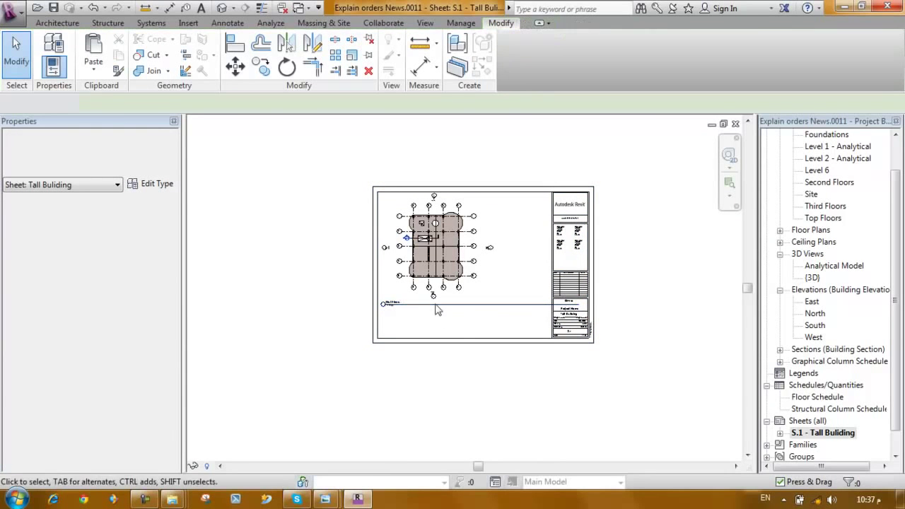
pyautogui.click(470, 313)
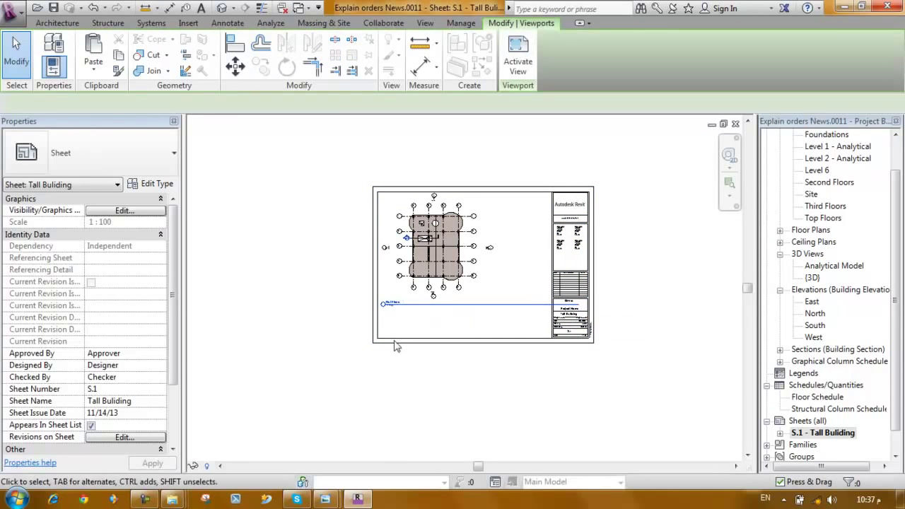
pyautogui.click(320, 327)
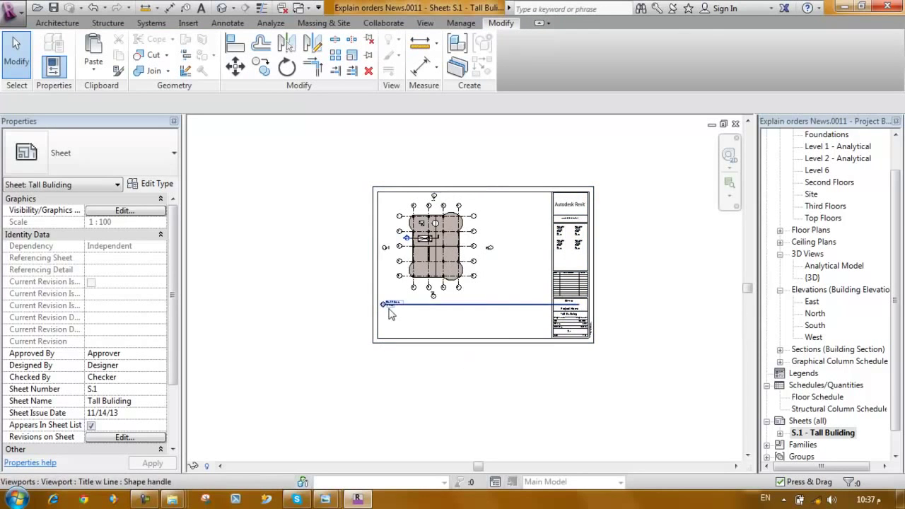
# Step: Zoom out and pan to show all of sheet S.1 with the First Floors plan at upper left
pyautogui.scroll(5, 390, 314)
pyautogui.scroll(1, 405, 300)
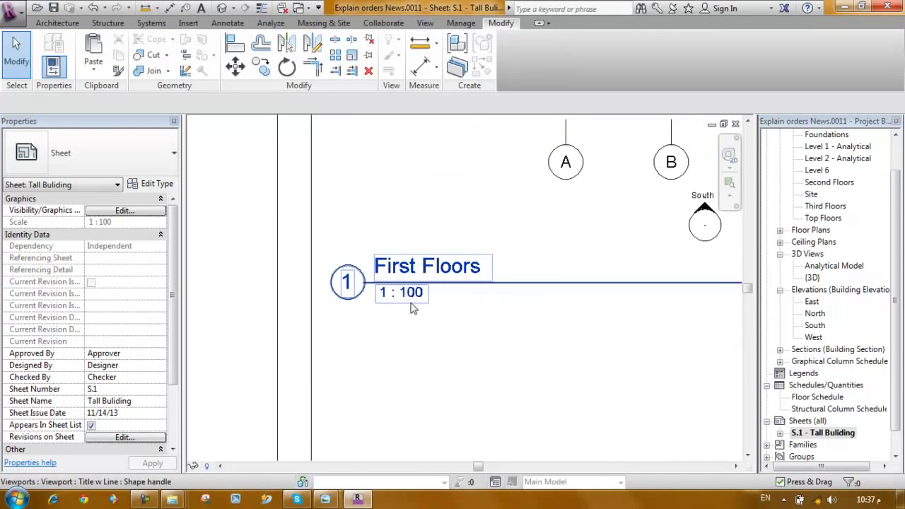
pyautogui.click(415, 301)
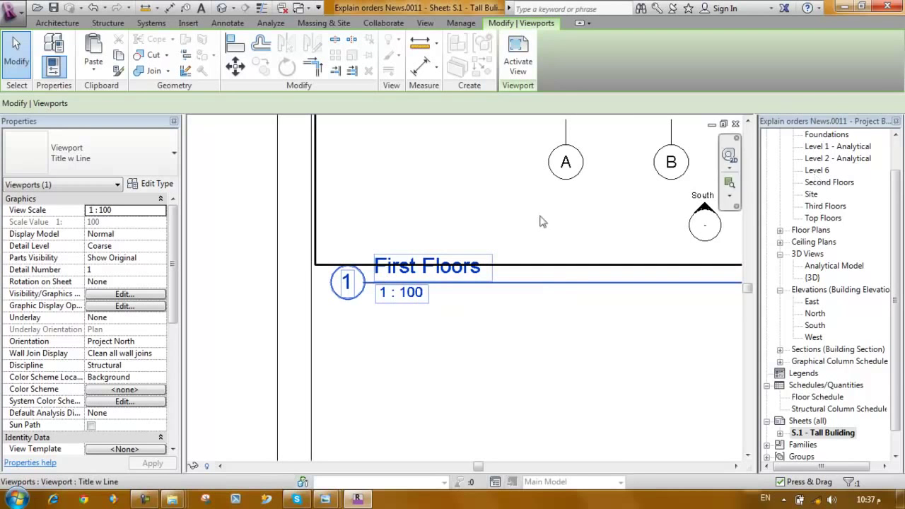
pyautogui.click(446, 314)
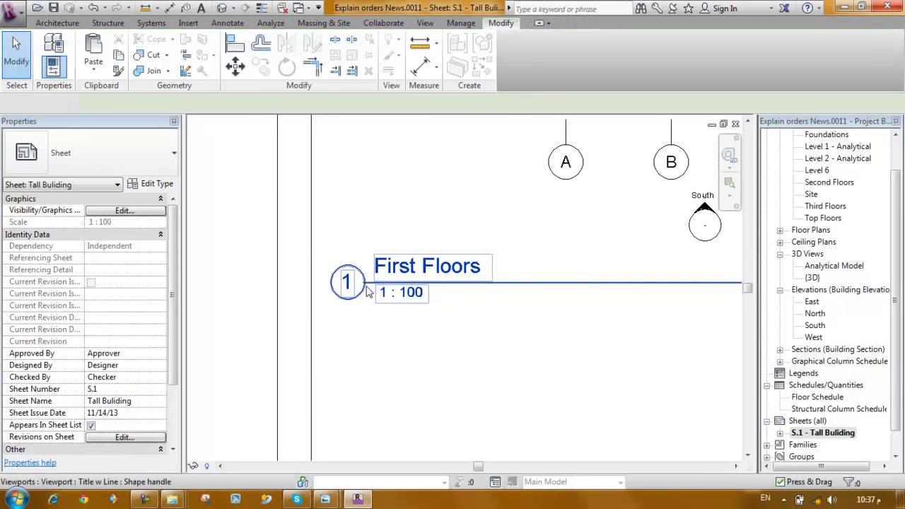
pyautogui.click(367, 292)
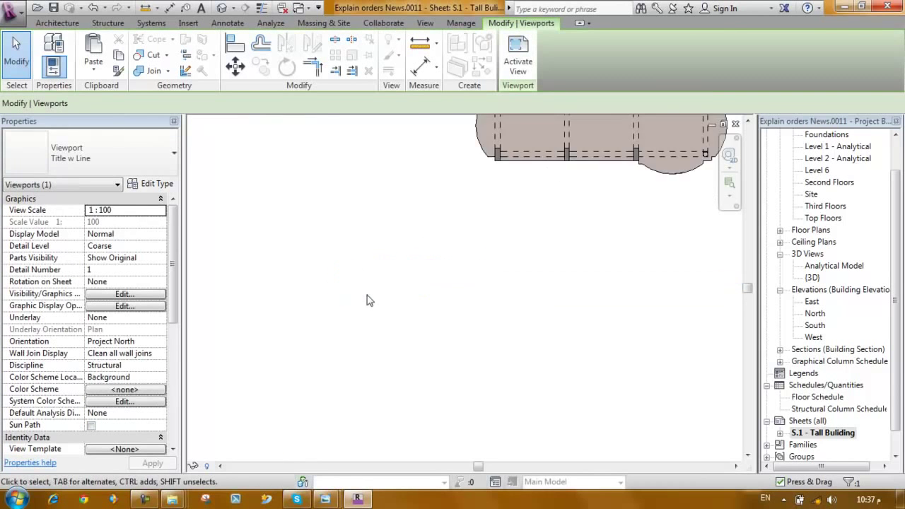
pyautogui.scroll(-2, 367, 301)
pyautogui.moveTo(539, 323); pyautogui.dragTo(511, 353, button='middle')
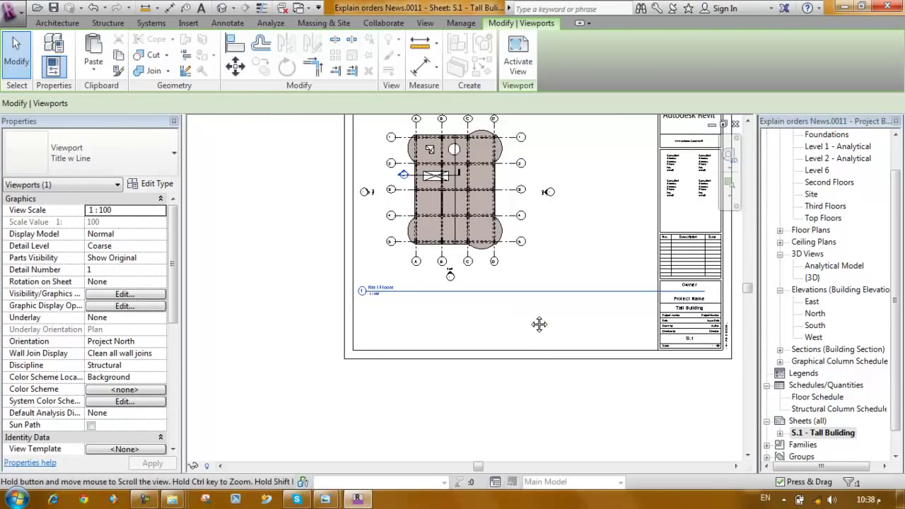
# Step: Place the Section 1 view on sheet S.1 to the right of the plan
pyautogui.click(779, 350)
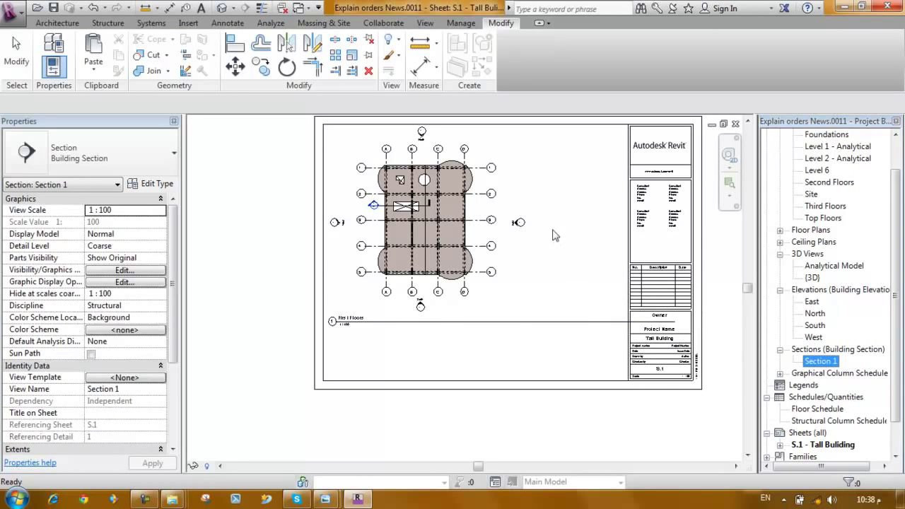
pyautogui.moveTo(571, 256); pyautogui.dragTo(379, 372)
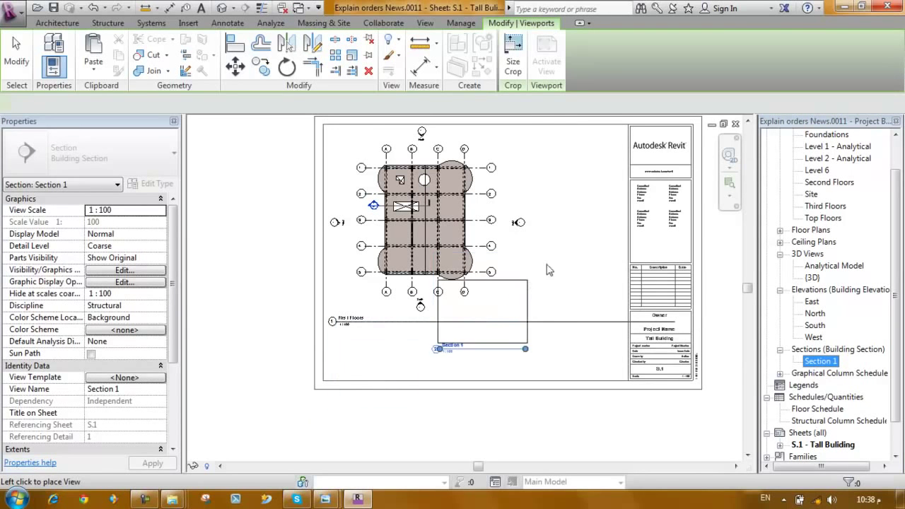
pyautogui.click(572, 223)
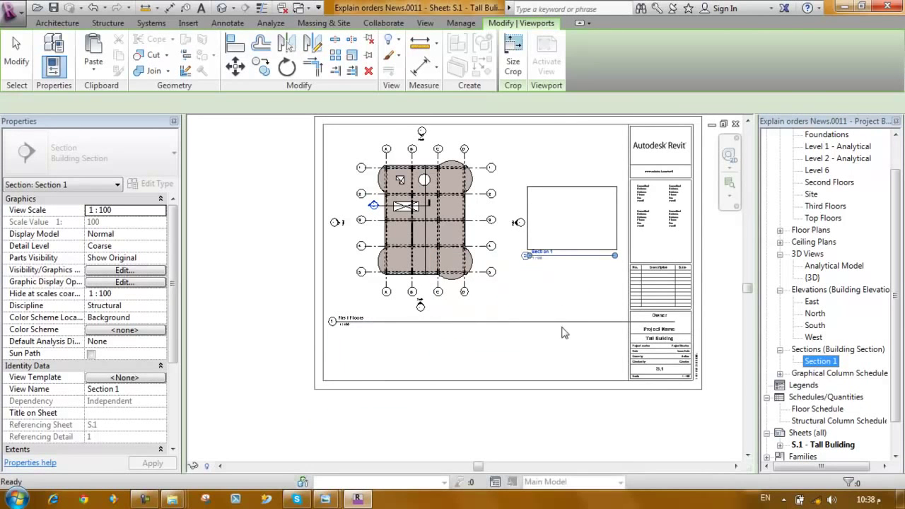
pyautogui.press('Escape')
pyautogui.scroll(3, 592, 233)
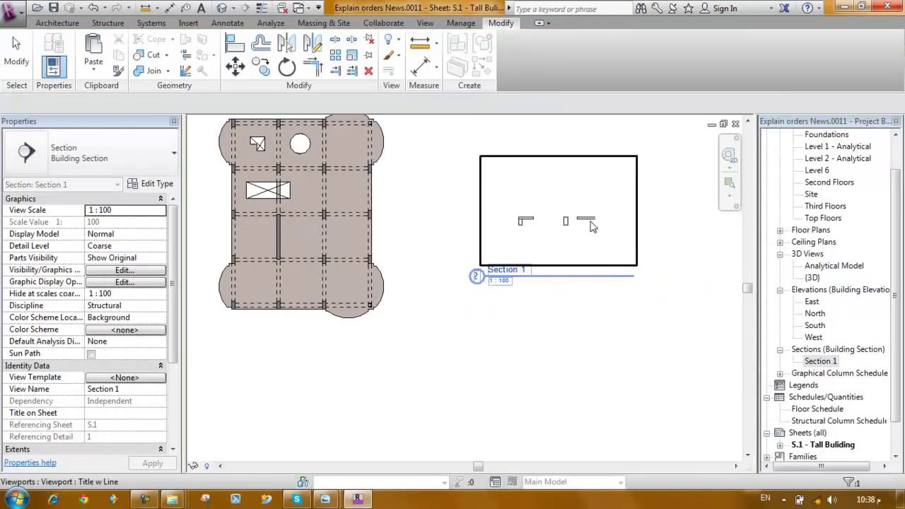
pyautogui.scroll(2, 586, 240)
# Step: Shorten the Section 1 title line and move it beneath the view
pyautogui.click(561, 306)
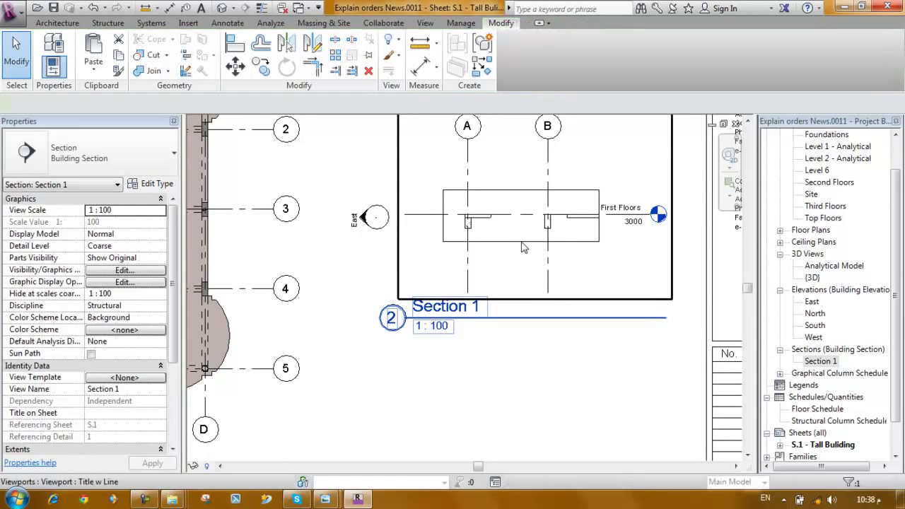
pyautogui.moveTo(659, 320); pyautogui.dragTo(647, 319)
pyautogui.moveTo(528, 325); pyautogui.dragTo(526, 323)
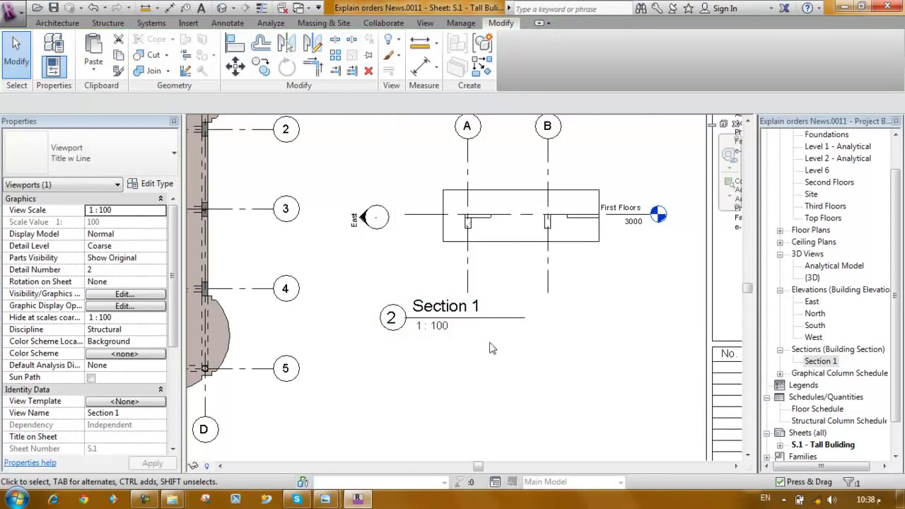
pyautogui.moveTo(430, 318)
pyautogui.mouseDown()
pyautogui.moveTo(517, 318)
pyautogui.moveTo(508, 320)
pyautogui.mouseUp()
pyautogui.click(475, 369)
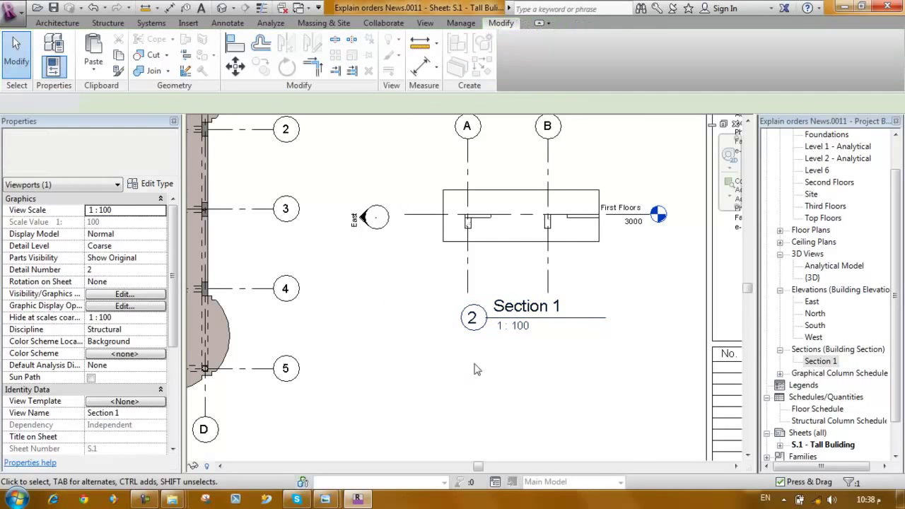
pyautogui.scroll(-5, 538, 315)
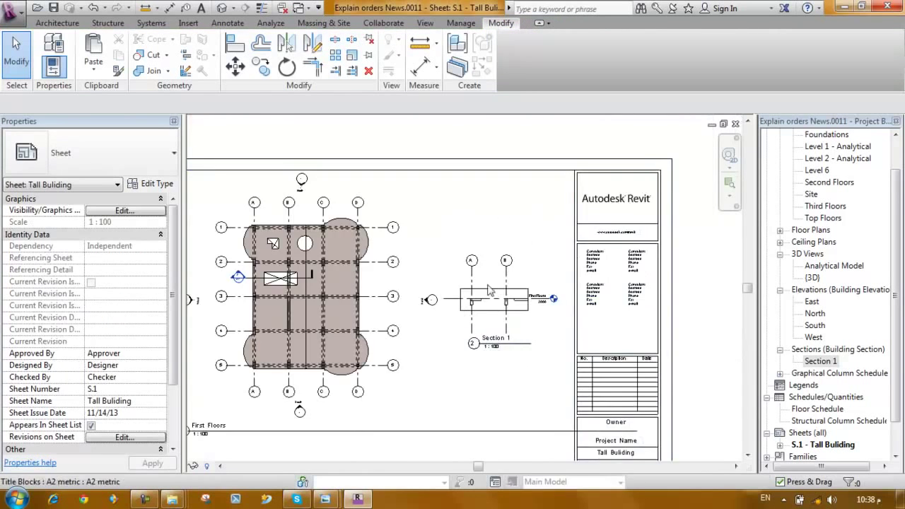
# Step: Move the plan viewport up and right, keeping the section scale at 1 : 100
pyautogui.click(505, 322)
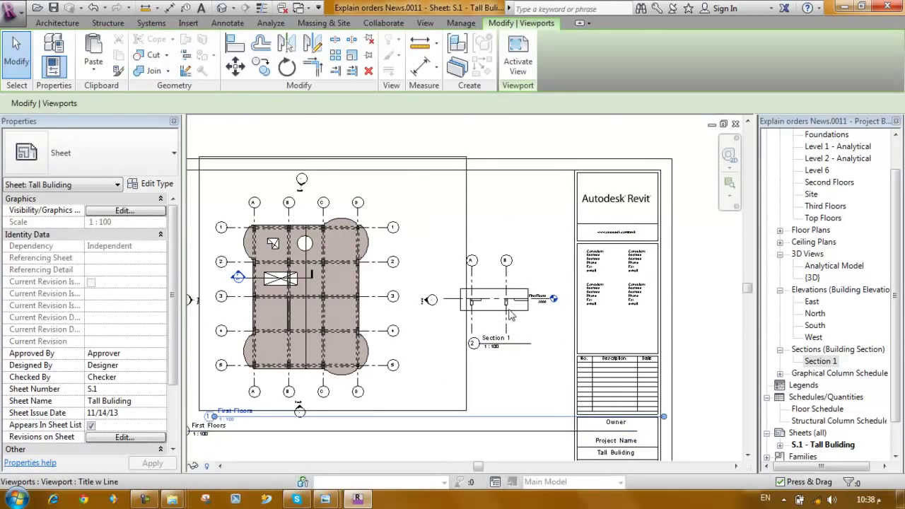
pyautogui.moveTo(506, 322); pyautogui.dragTo(515, 291)
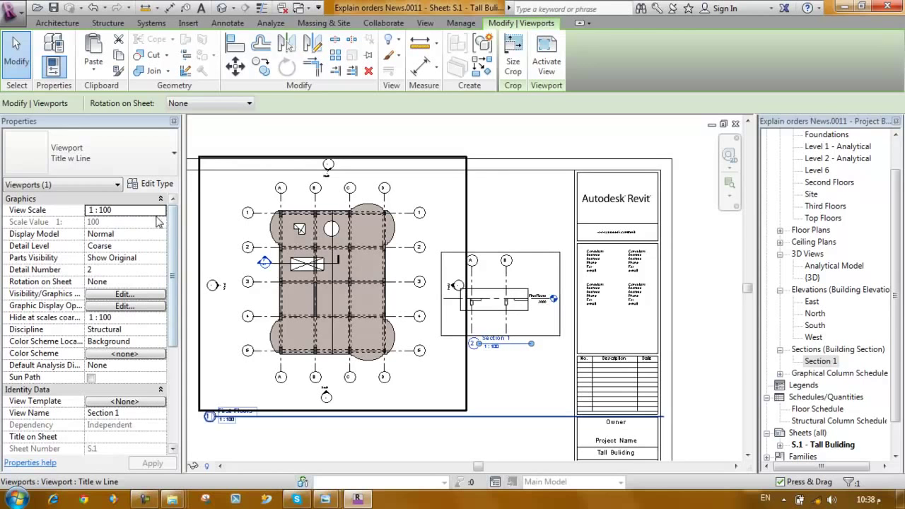
pyautogui.click(161, 214)
pyautogui.click(160, 212)
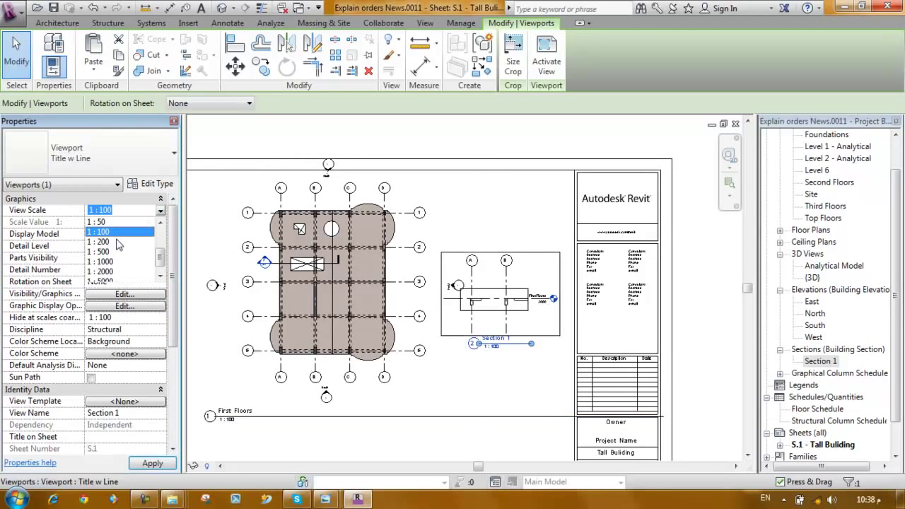
pyautogui.moveTo(158, 263); pyautogui.dragTo(159, 253)
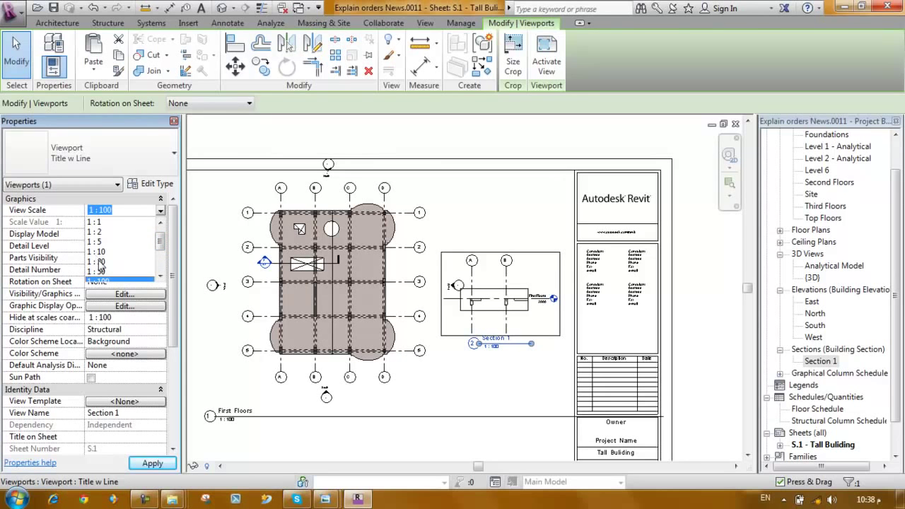
pyautogui.scroll(-2, 125, 235)
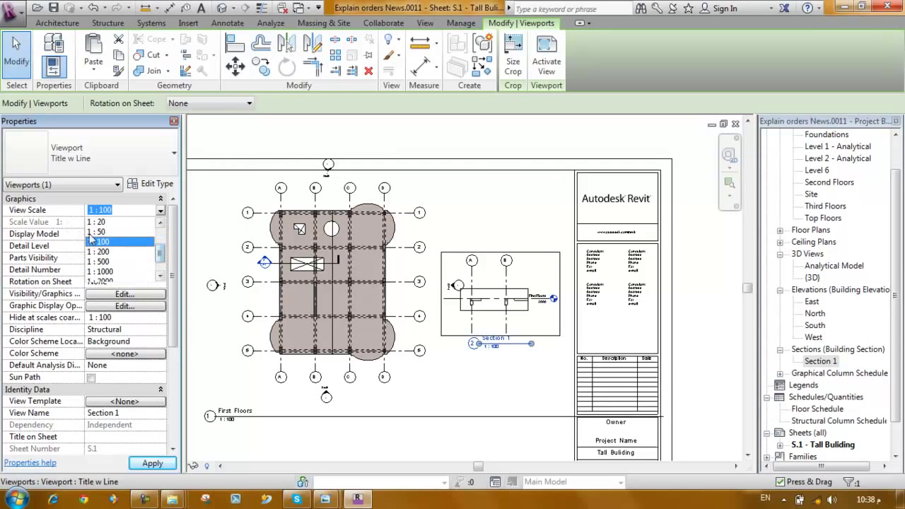
pyautogui.click(218, 235)
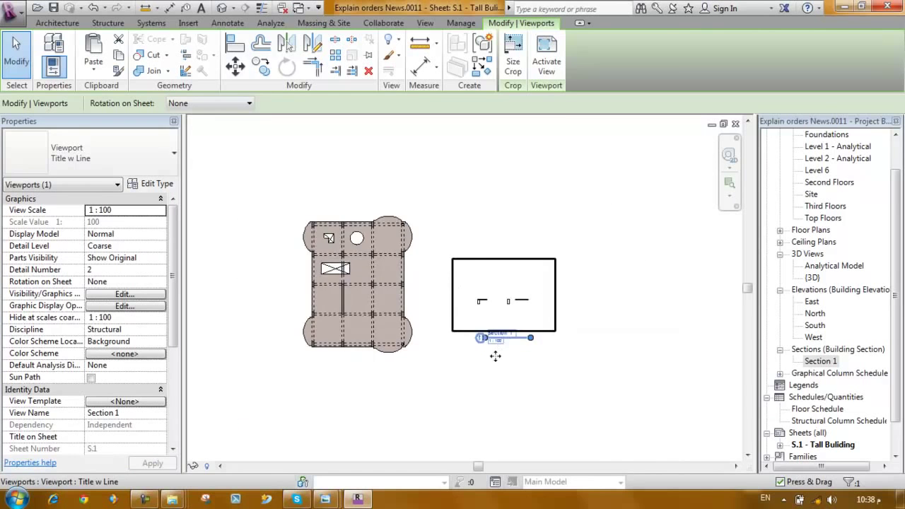
# Step: Deselect the views and centre the whole sheet layout
pyautogui.scroll(-2, 524, 300)
pyautogui.click(535, 372)
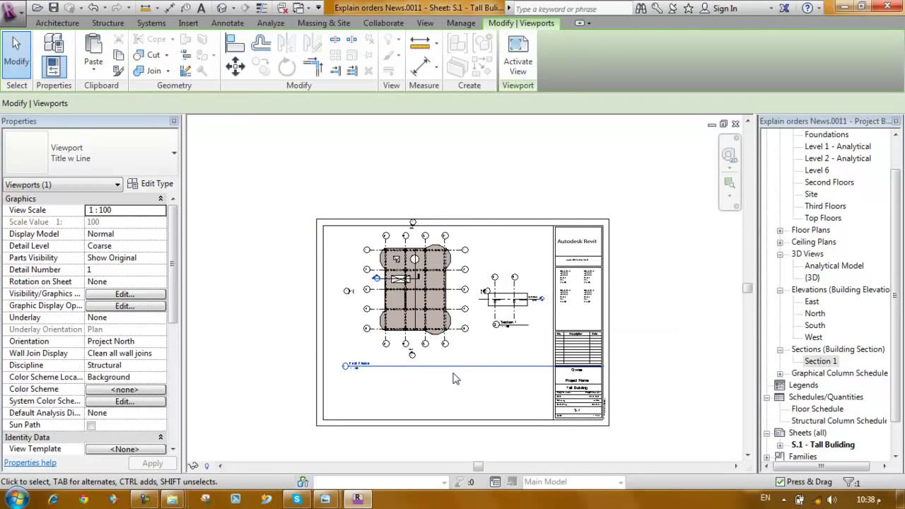
pyautogui.click(728, 381)
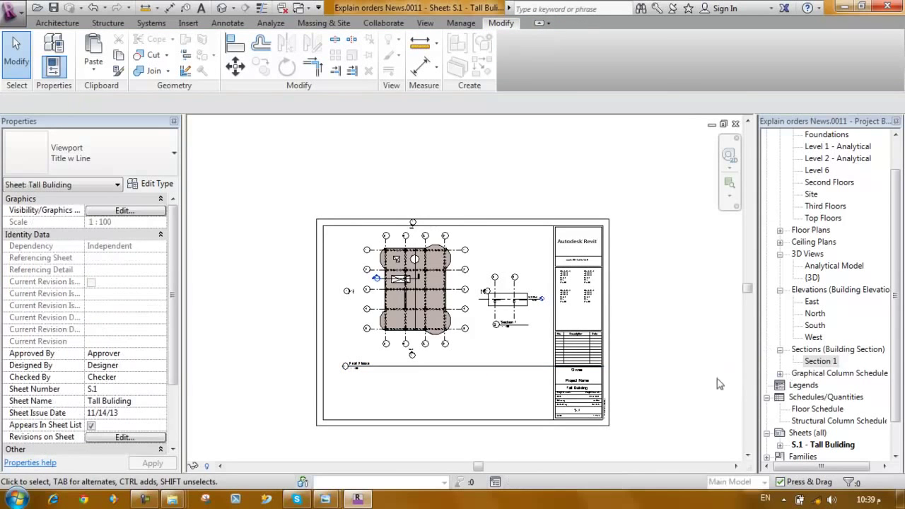
pyautogui.moveTo(719, 384); pyautogui.dragTo(682, 314, button='middle')
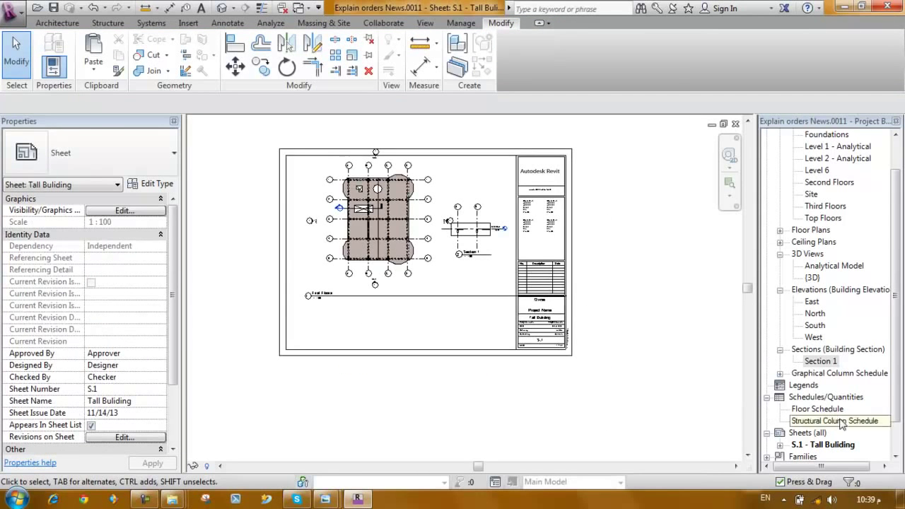
# Step: Place the Floor Schedule below the First Floors plan on sheet S.1
pyautogui.click(820, 410)
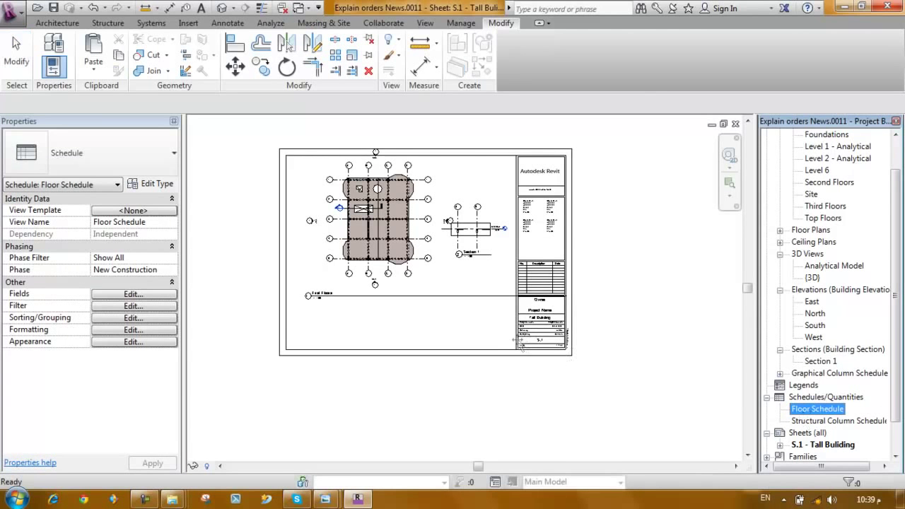
pyautogui.moveTo(360, 317); pyautogui.dragTo(376, 330)
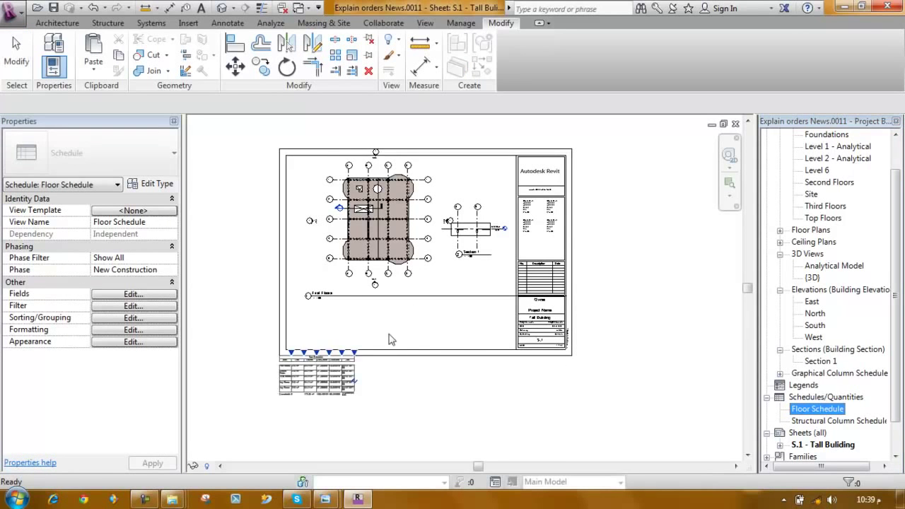
pyautogui.click(378, 332)
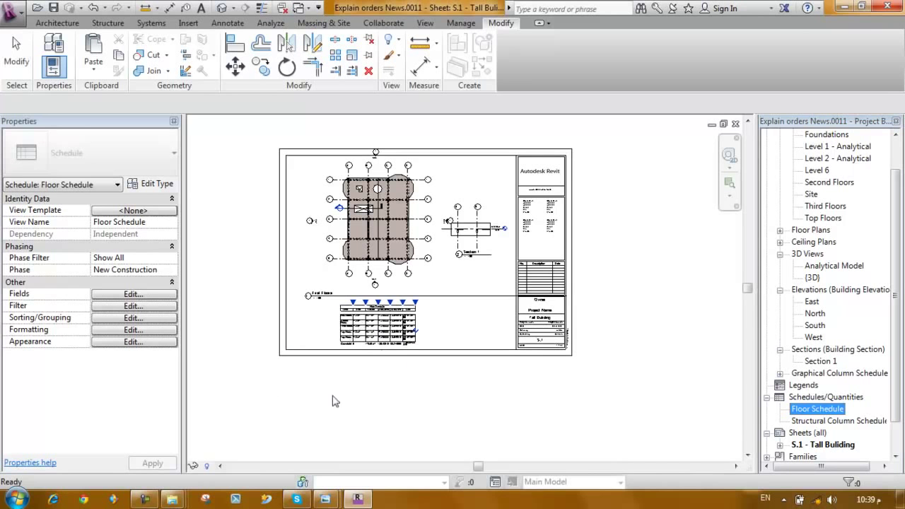
pyautogui.click(378, 304)
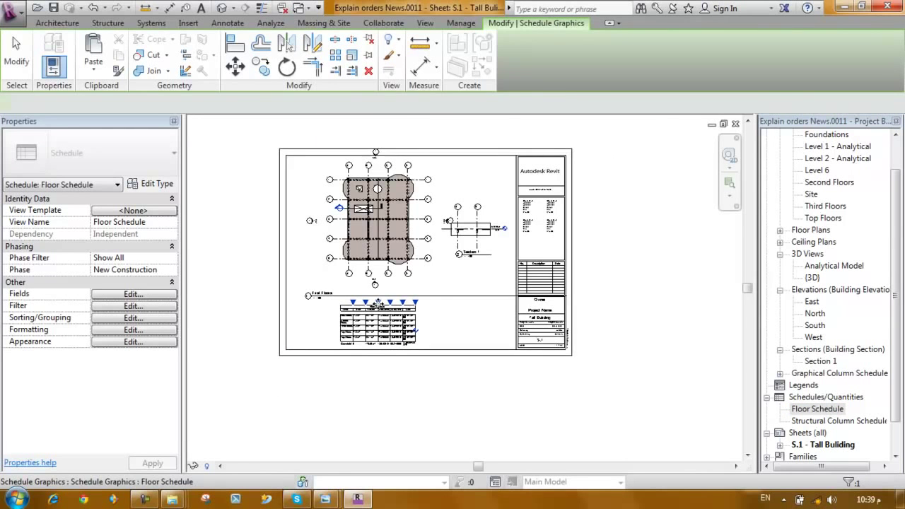
pyautogui.scroll(4, 378, 304)
pyautogui.press('Escape')
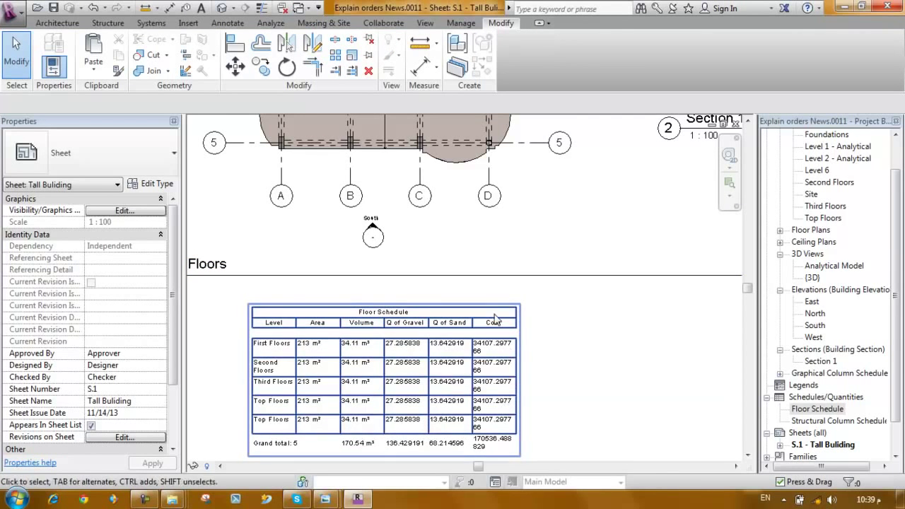
pyautogui.scroll(-3, 497, 318)
pyautogui.scroll(-1, 497, 318)
pyautogui.scroll(-5, 646, 398)
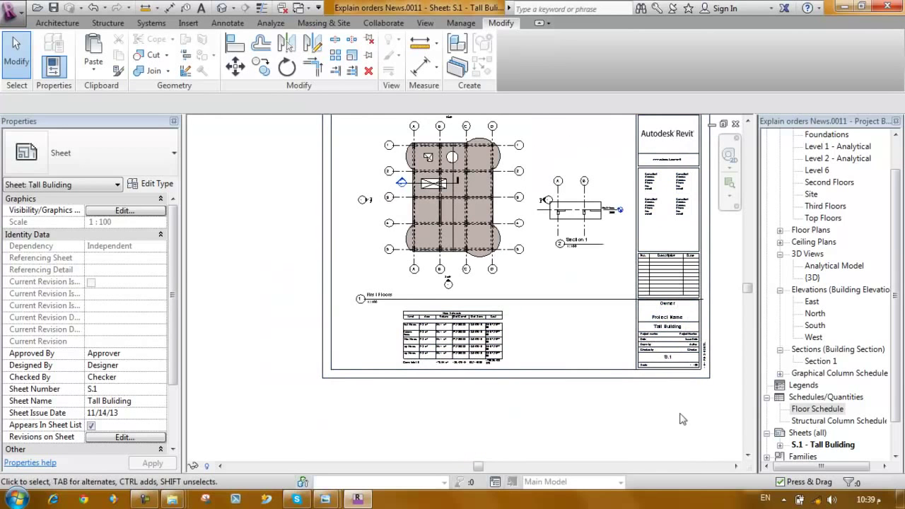
pyautogui.moveTo(652, 410); pyautogui.dragTo(626, 404, button='middle')
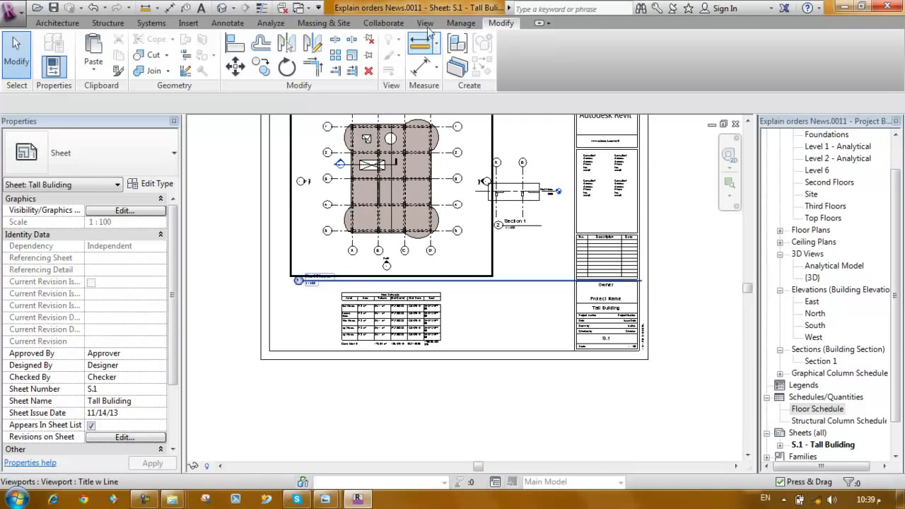
# Step: Create new sheet S.2 with the A1 metric title block
pyautogui.click(425, 23)
pyautogui.click(687, 41)
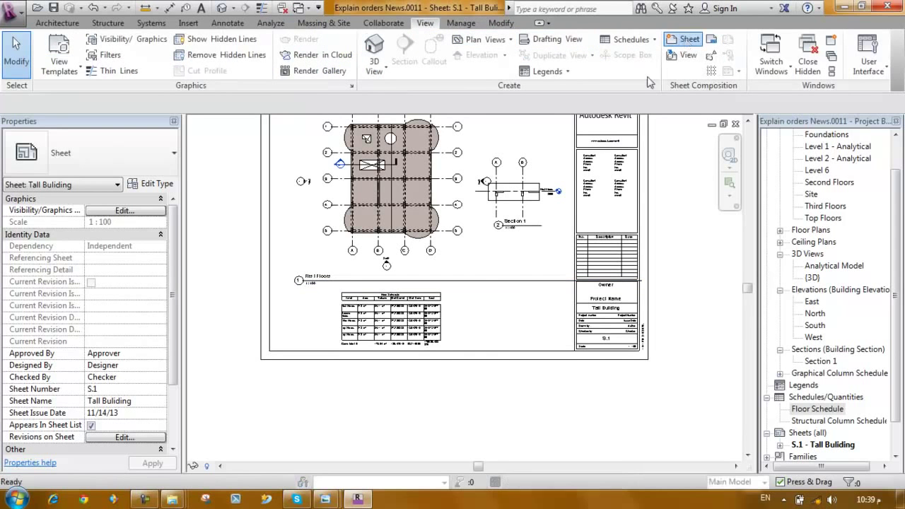
pyautogui.click(347, 123)
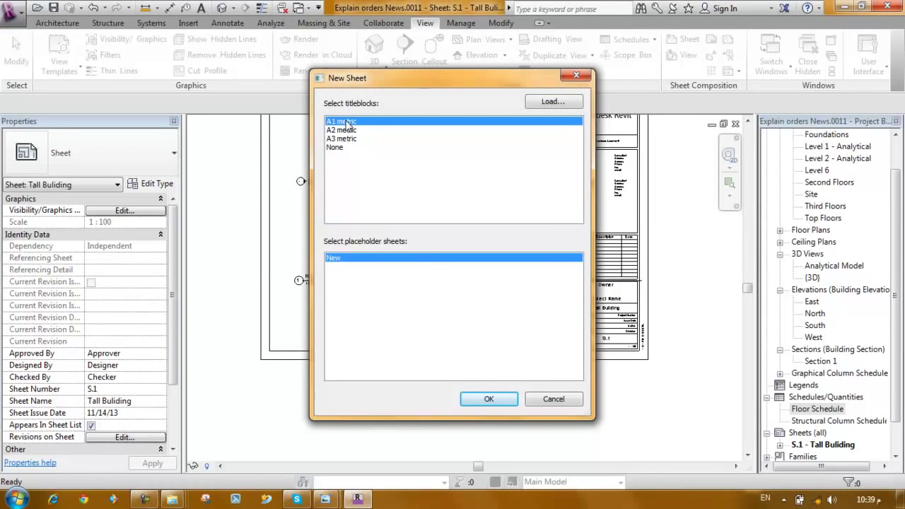
pyautogui.click(484, 403)
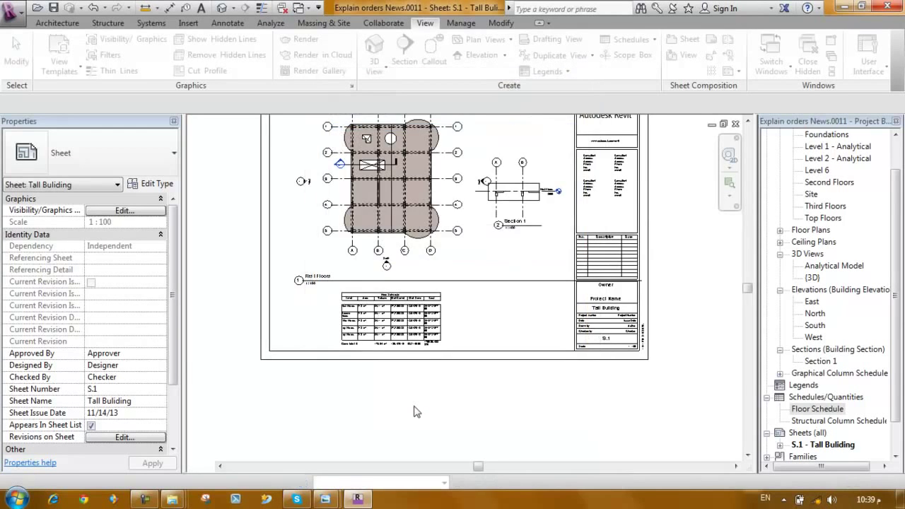
# Step: Place the {3D} building view as a viewport on sheet S.2
pyautogui.click(812, 277)
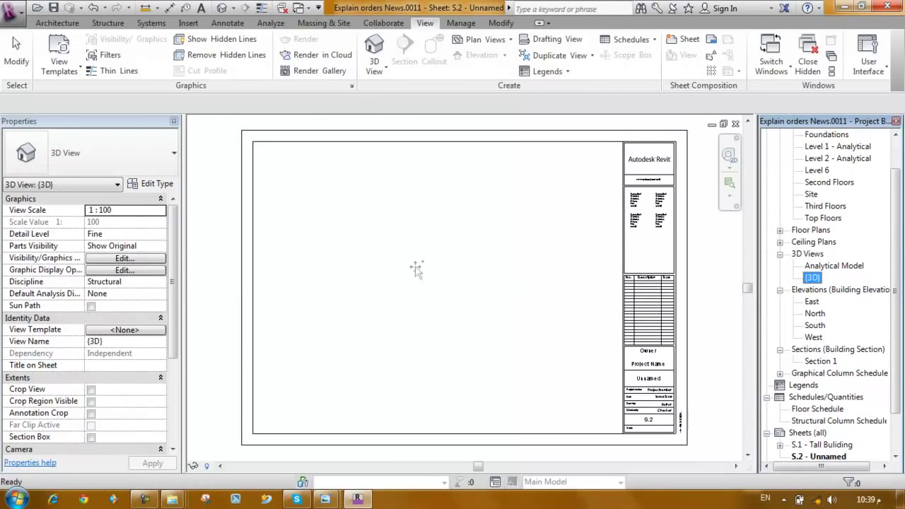
pyautogui.moveTo(364, 277); pyautogui.dragTo(368, 279)
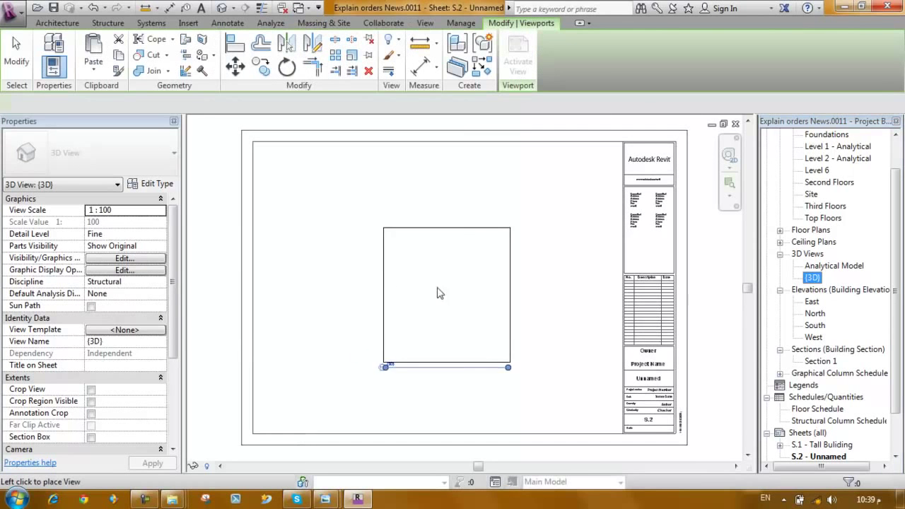
pyautogui.click(344, 236)
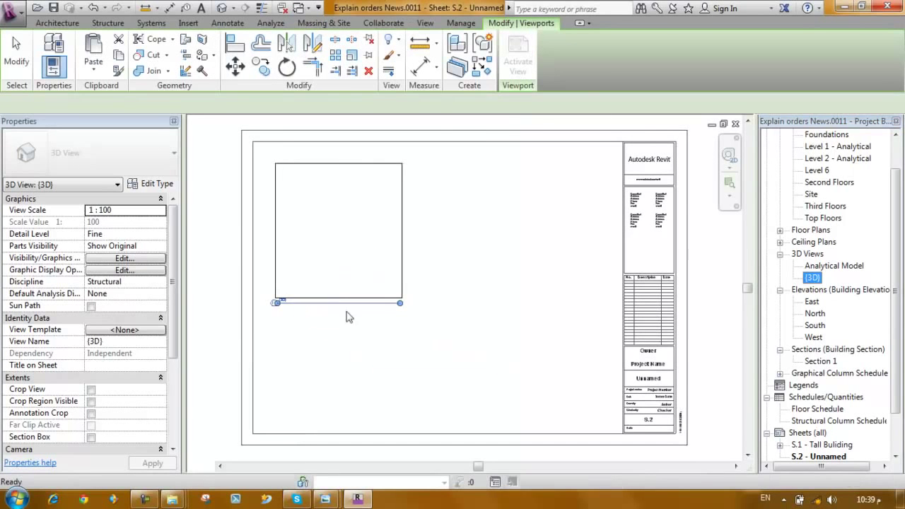
pyautogui.click(387, 366)
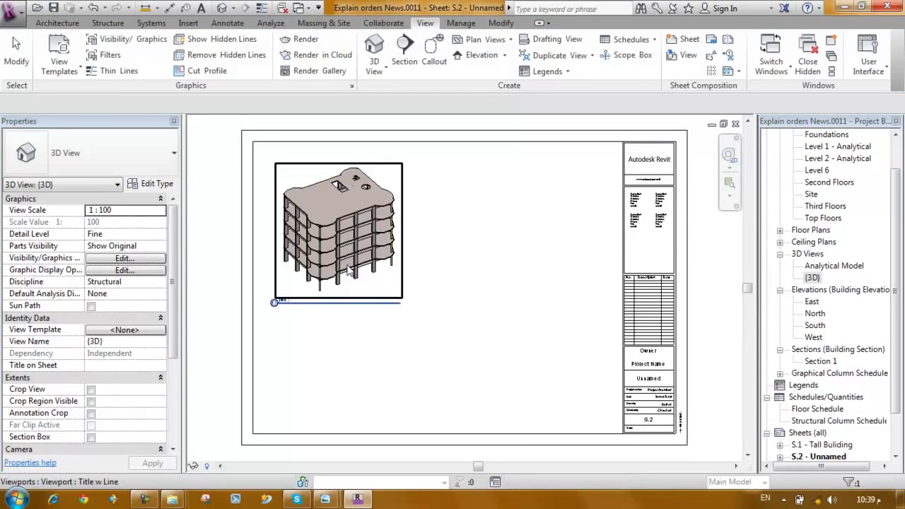
pyautogui.click(275, 303)
pyautogui.scroll(2, 293, 311)
pyautogui.scroll(2, 293, 311)
pyautogui.click(291, 304)
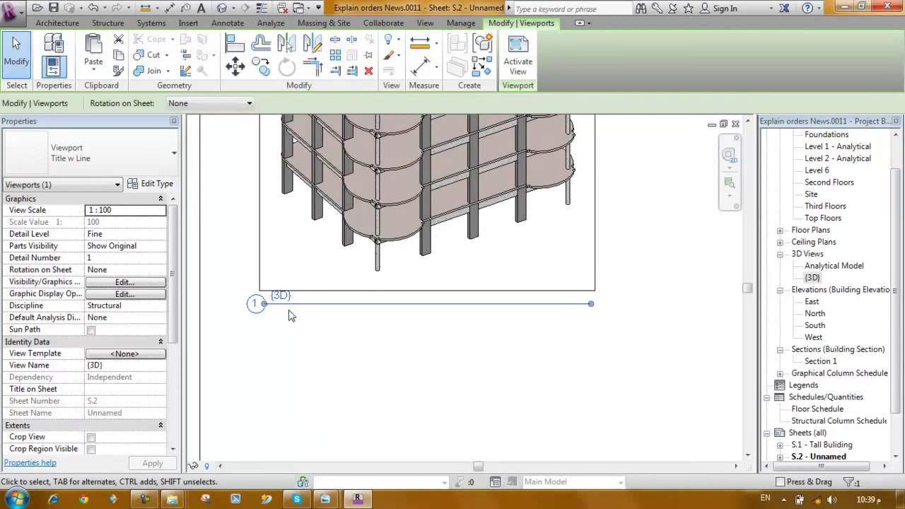
pyautogui.scroll(-3, 382, 338)
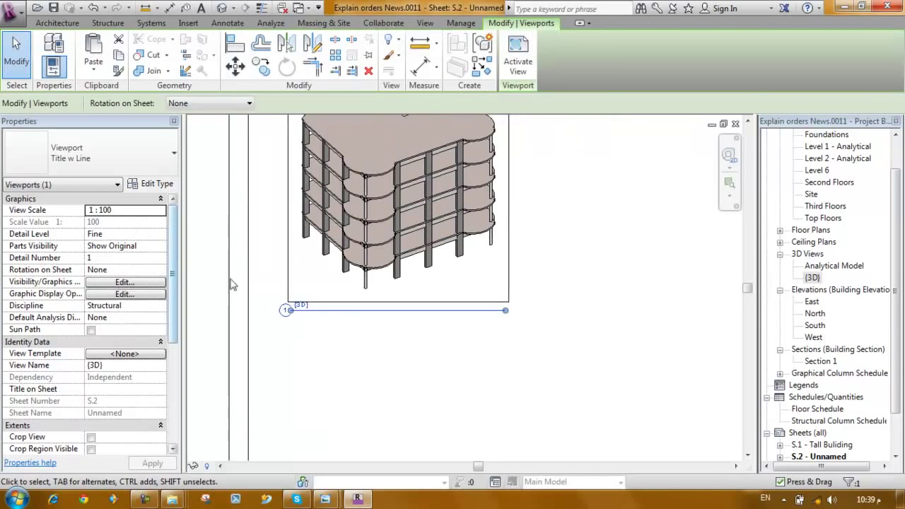
pyautogui.click(252, 306)
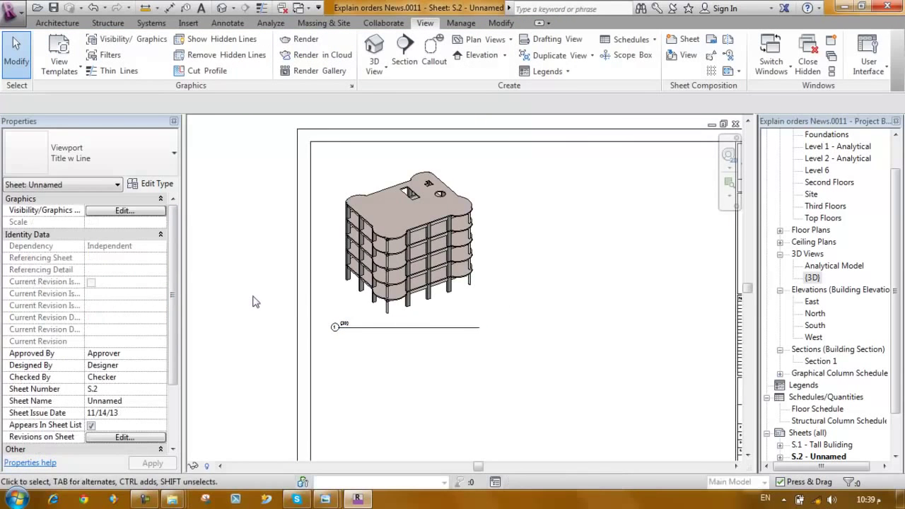
# Step: Place the Structural Column Schedule on sheet S.2
pyautogui.scroll(-1, 252, 300)
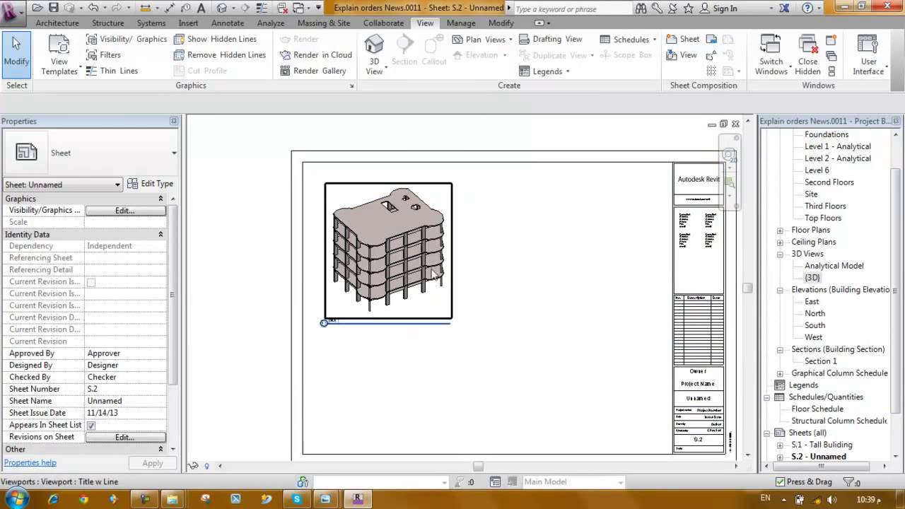
pyautogui.click(813, 420)
pyautogui.moveTo(572, 260); pyautogui.dragTo(592, 274)
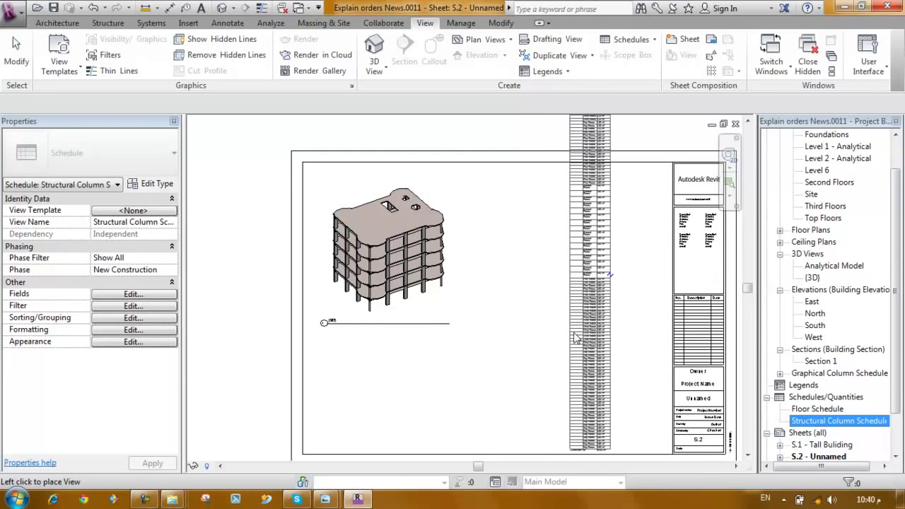
pyautogui.click(578, 325)
pyautogui.moveTo(600, 339)
pyautogui.mouseDown()
pyautogui.moveTo(615, 365)
pyautogui.moveTo(660, 364)
pyautogui.mouseUp()
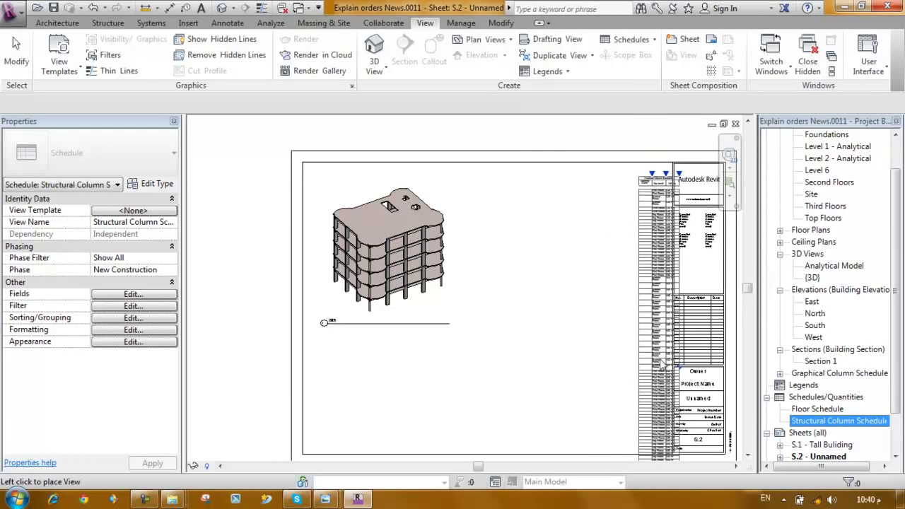
pyautogui.moveTo(602, 347); pyautogui.dragTo(582, 341, button='middle')
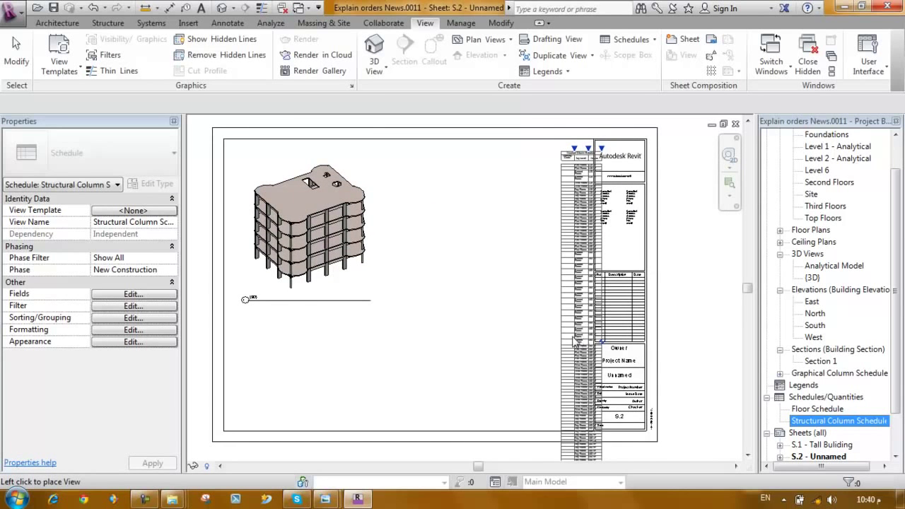
pyautogui.click(535, 335)
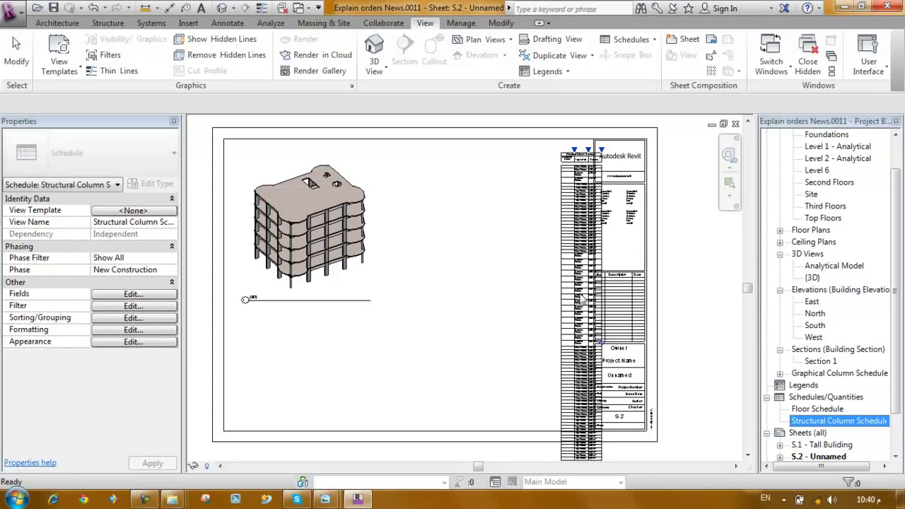
# Step: Move the Structural Column Schedule left, clear of the title block
pyautogui.click(568, 157)
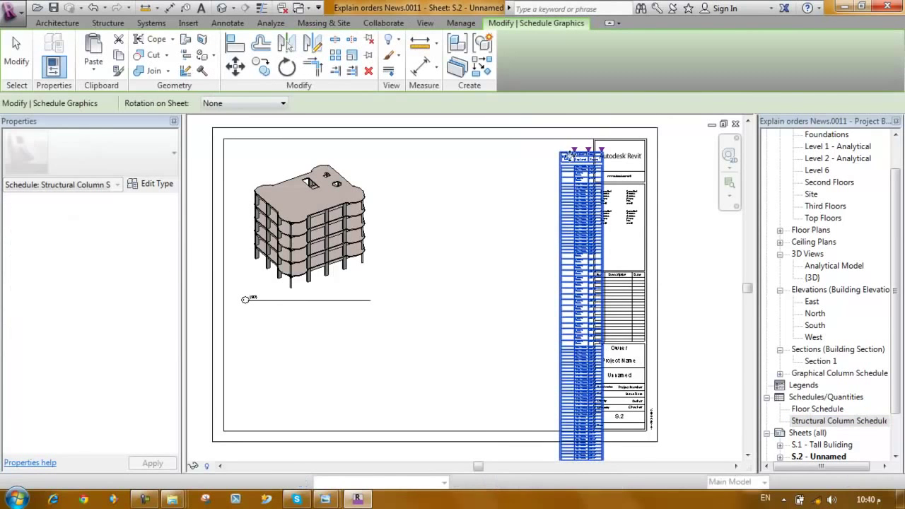
pyautogui.moveTo(531, 152); pyautogui.dragTo(508, 161)
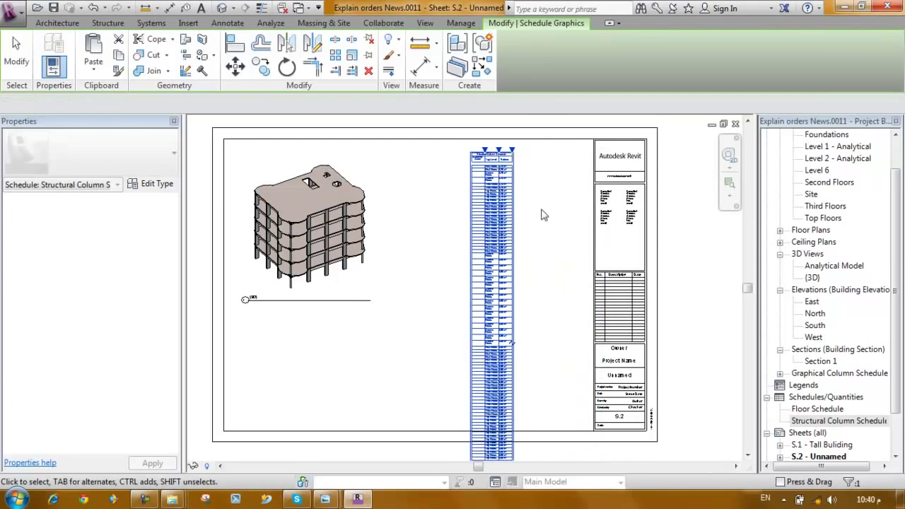
pyautogui.click(535, 240)
pyautogui.click(510, 368)
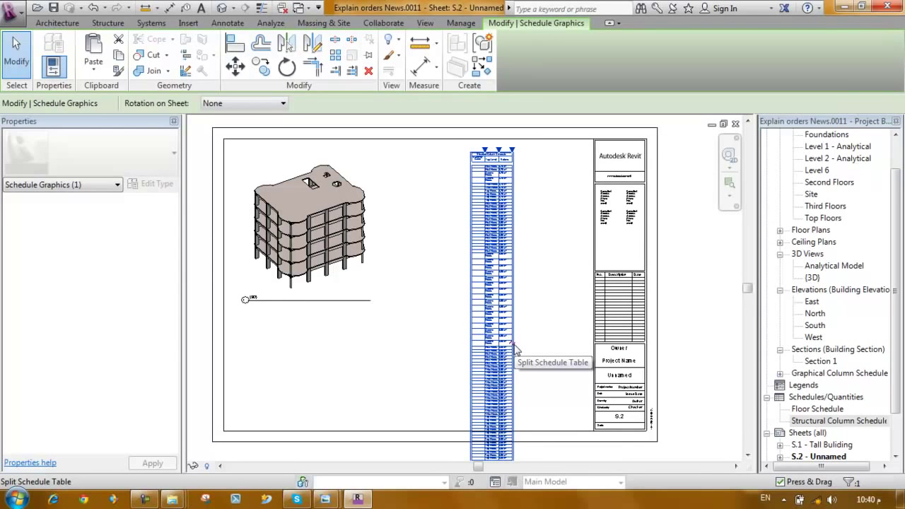
# Step: Split the Structural Column Schedule partway down into two side-by-side tables and deselect it
pyautogui.click(514, 349)
pyautogui.press('Escape')
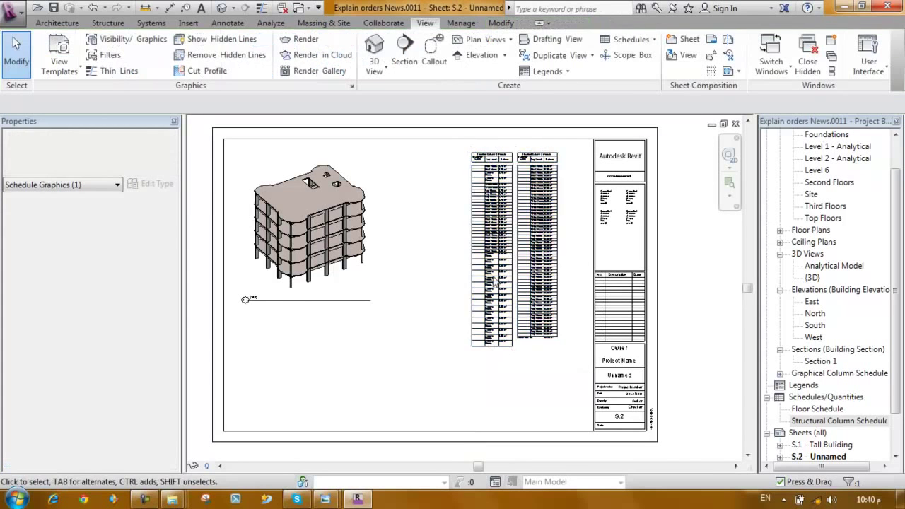
pyautogui.scroll(3, 519, 152)
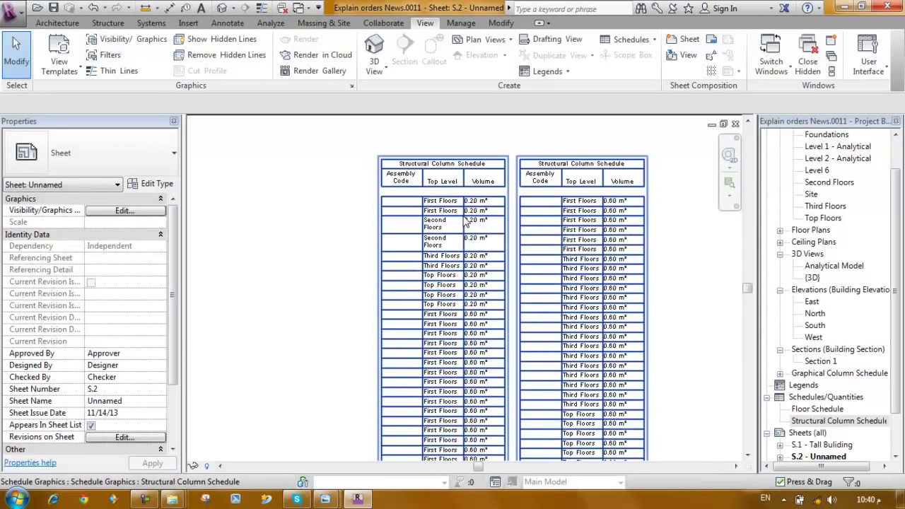
pyautogui.scroll(-2, 467, 223)
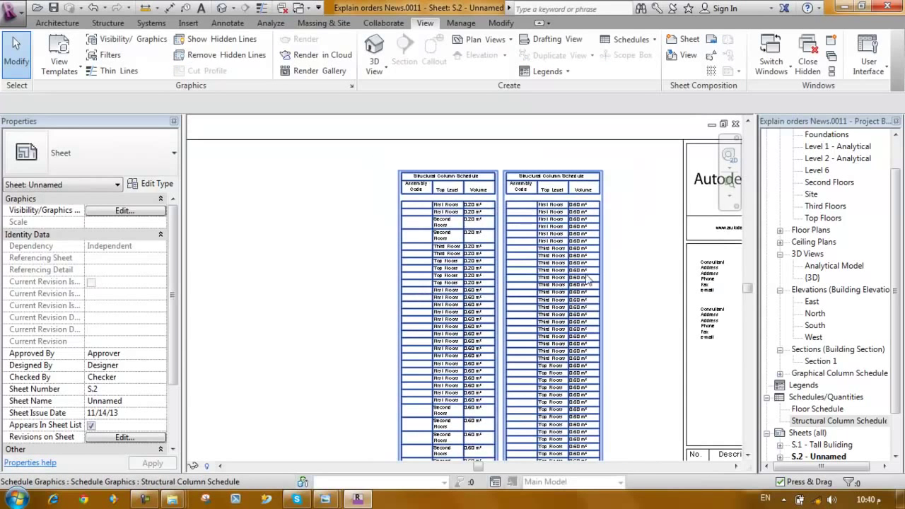
pyautogui.scroll(-2, 604, 264)
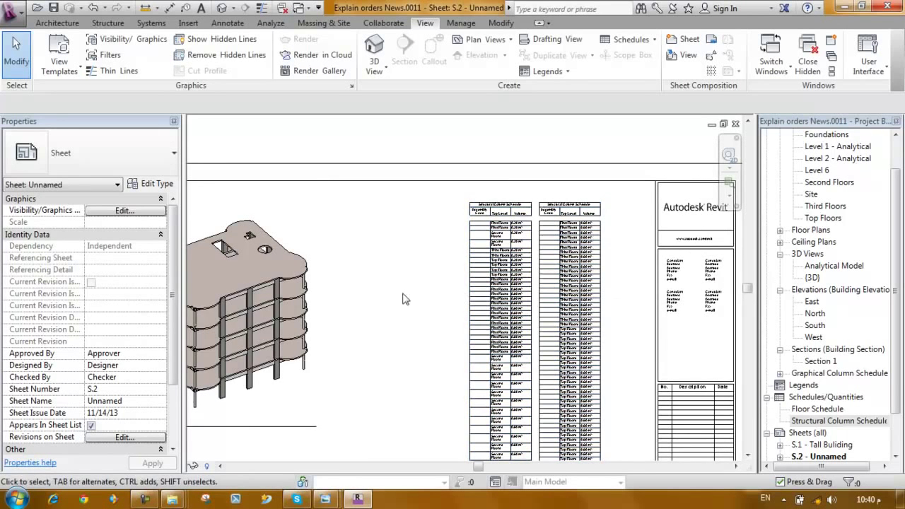
# Step: Pan the sheet to view the building and the split column schedule, then reselect and deselect the schedule
pyautogui.moveTo(404, 301); pyautogui.dragTo(434, 264, button='middle')
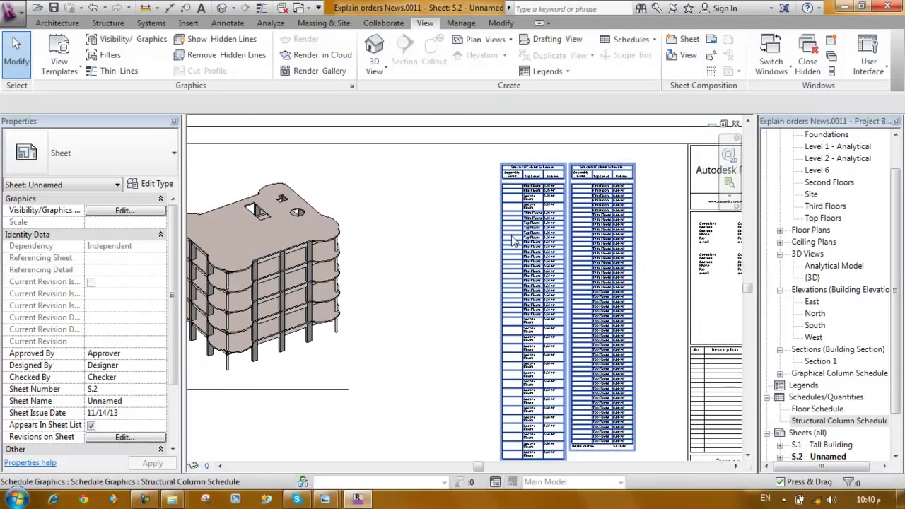
pyautogui.scroll(-2, 514, 241)
pyautogui.moveTo(457, 318); pyautogui.dragTo(458, 316, button='middle')
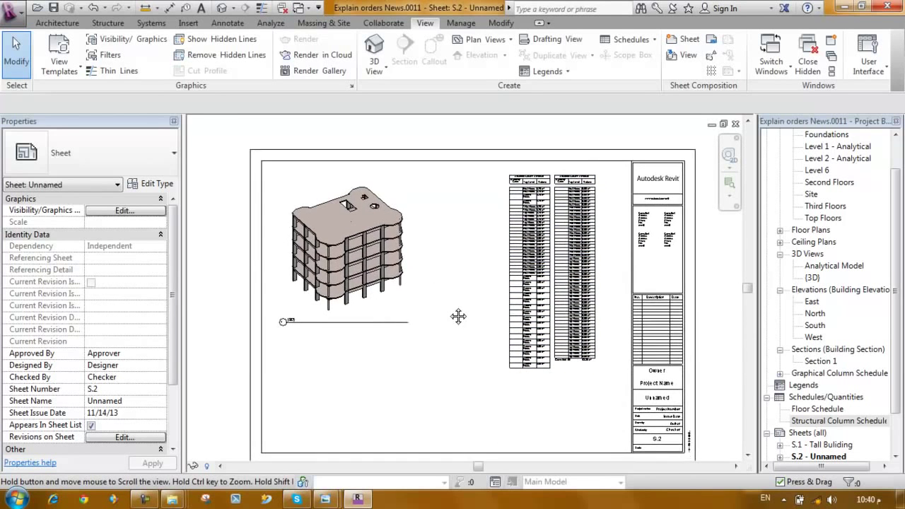
pyautogui.rightClick(589, 396)
pyautogui.click(515, 288)
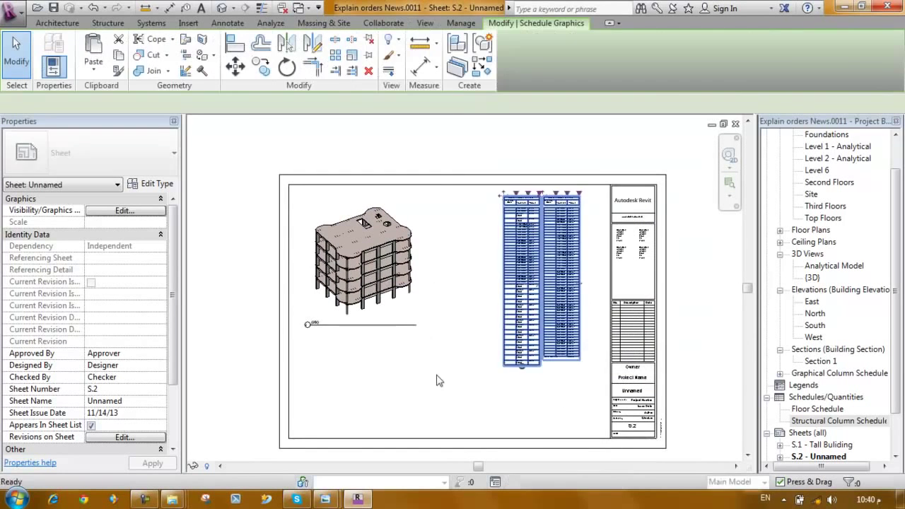
pyautogui.click(589, 348)
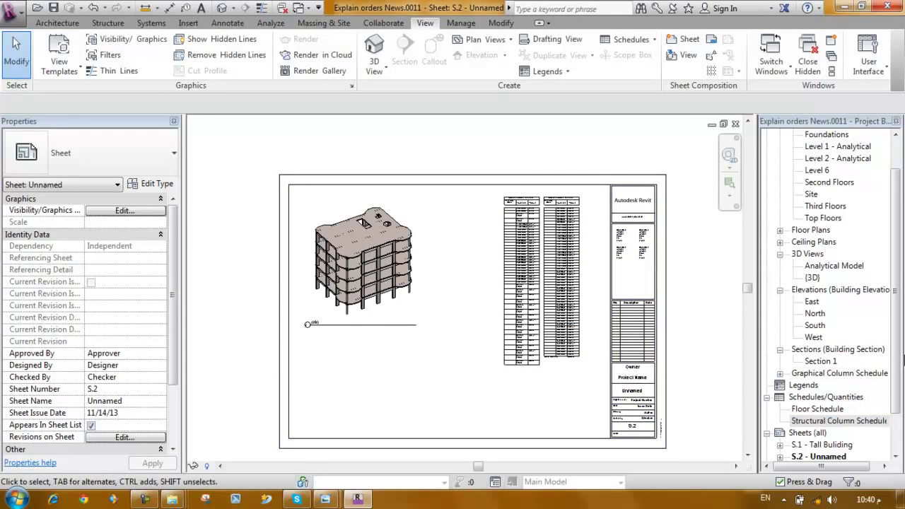
pyautogui.scroll(-2, 834, 318)
# Step: Rename sheet S.2 in the Project Browser from 'Unnamed' to '3D View'
pyautogui.click(837, 374)
pyautogui.rightClick(827, 410)
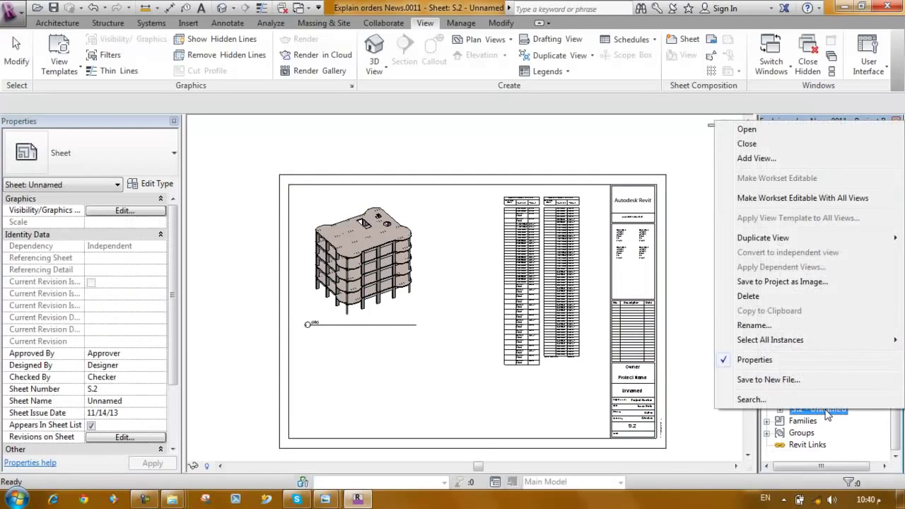
pyautogui.click(755, 326)
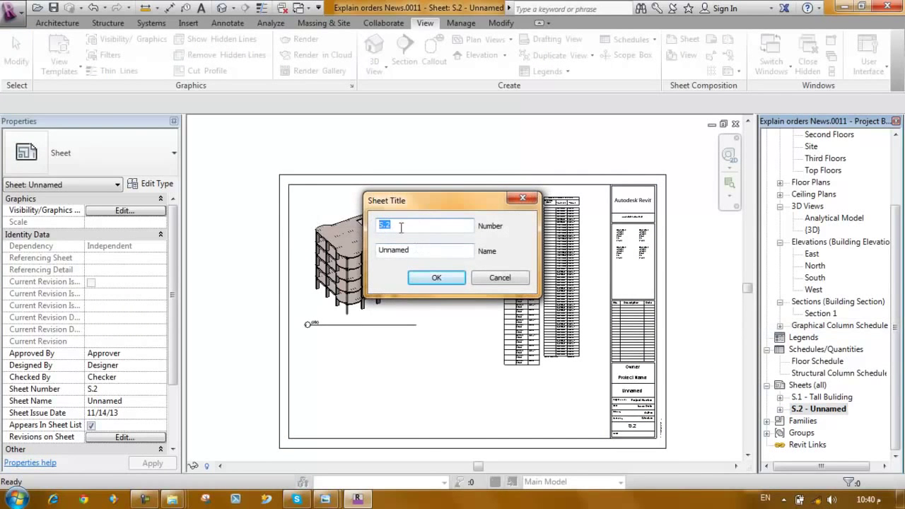
pyautogui.moveTo(434, 256); pyautogui.dragTo(369, 248)
pyautogui.write('d')
pyautogui.click(423, 283)
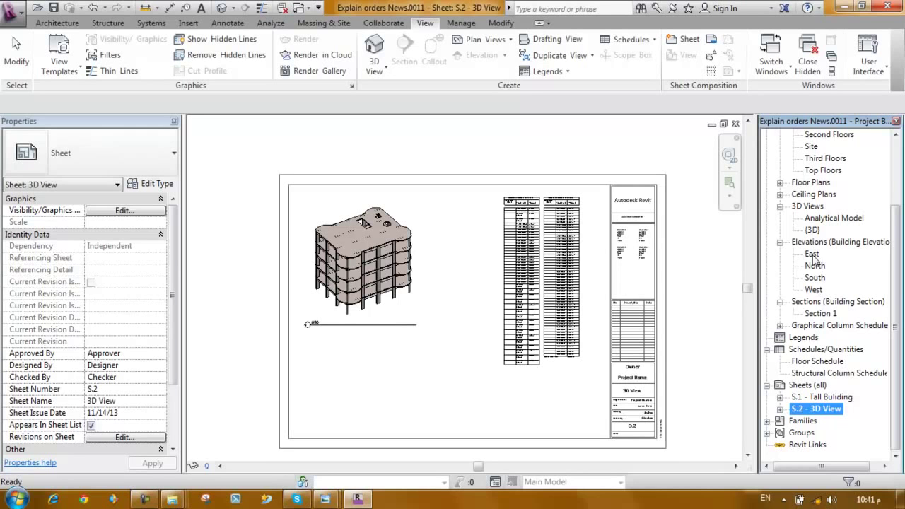
# Step: Place the Analytical Model 3D view on sheet S.2 as a 1 : 100 viewport below the {3D} view
pyautogui.click(833, 219)
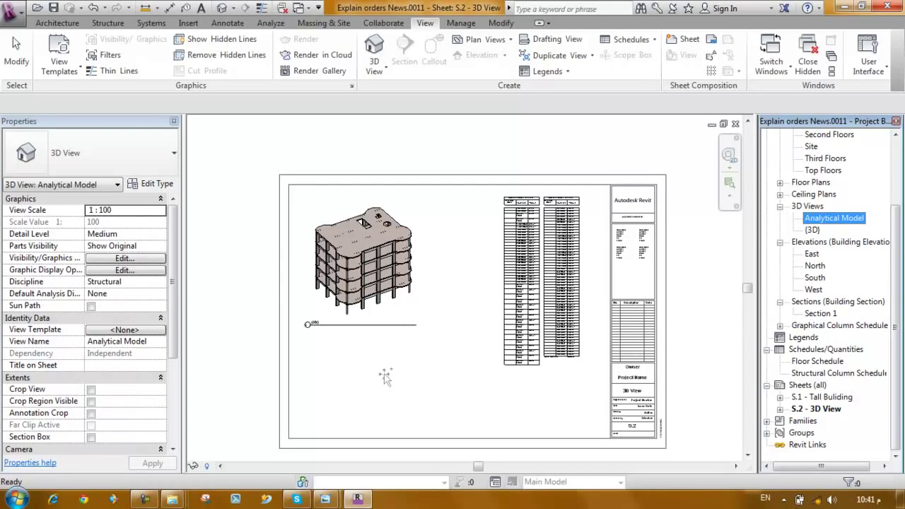
pyautogui.moveTo(385, 377); pyautogui.dragTo(447, 375)
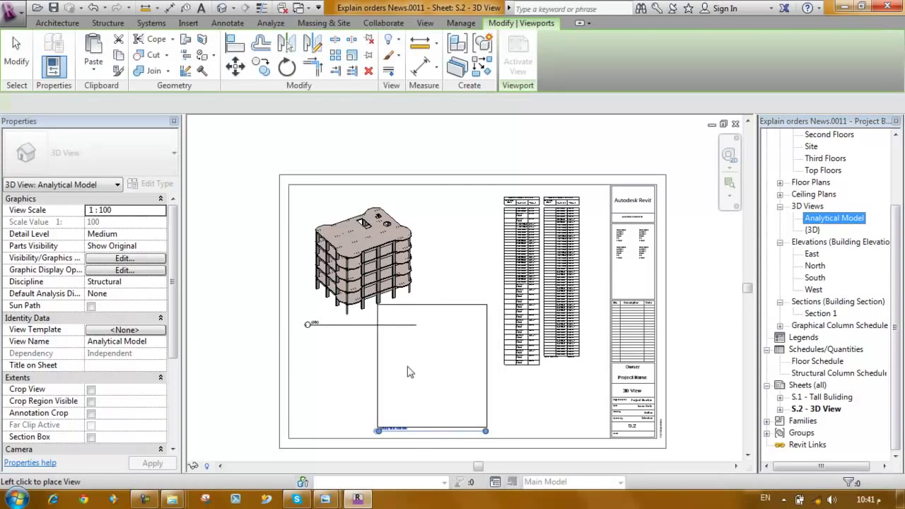
pyautogui.click(350, 369)
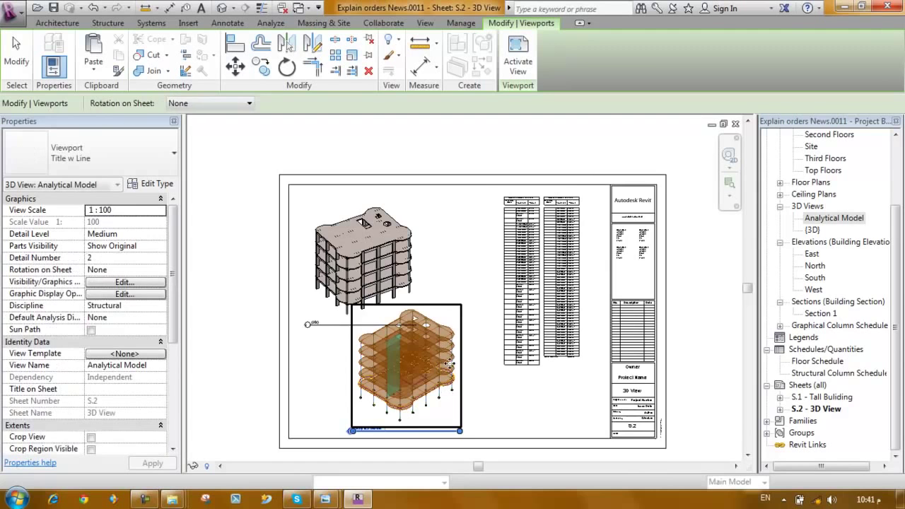
pyautogui.scroll(3, 406, 373)
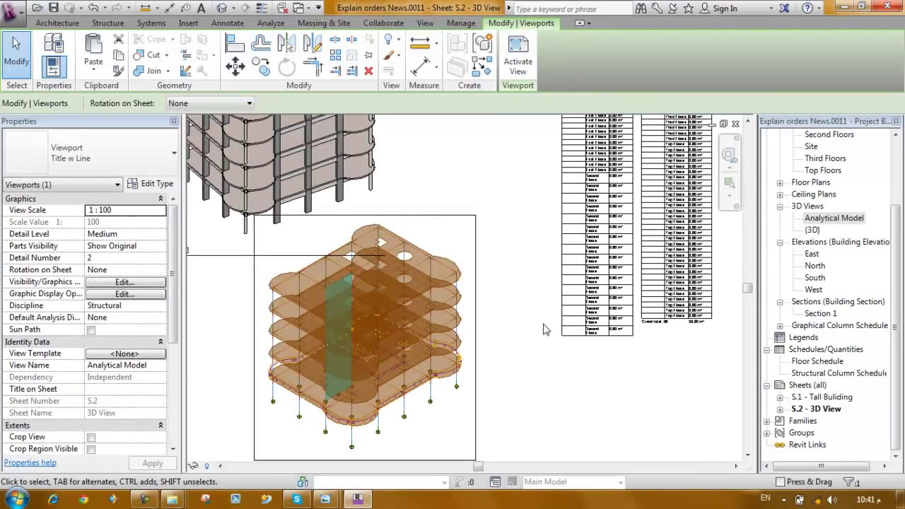
pyautogui.scroll(-2, 523, 339)
pyautogui.scroll(-3, 523, 339)
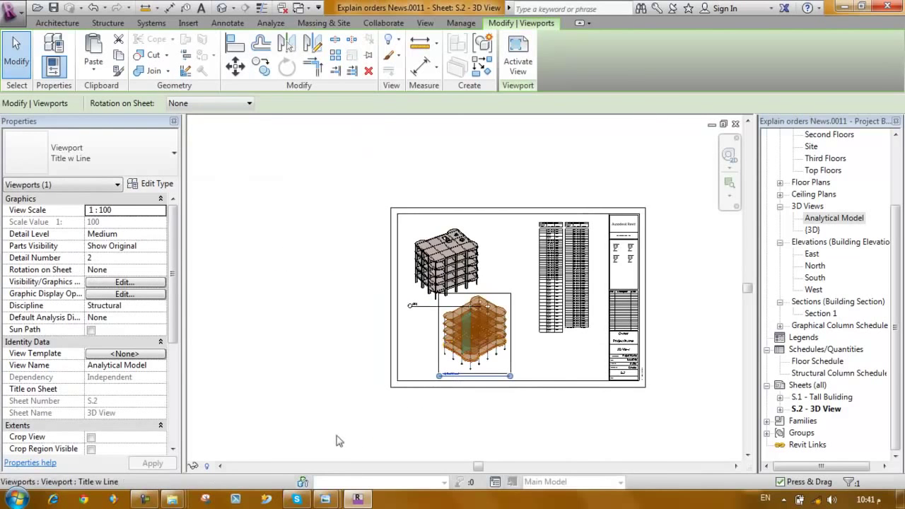